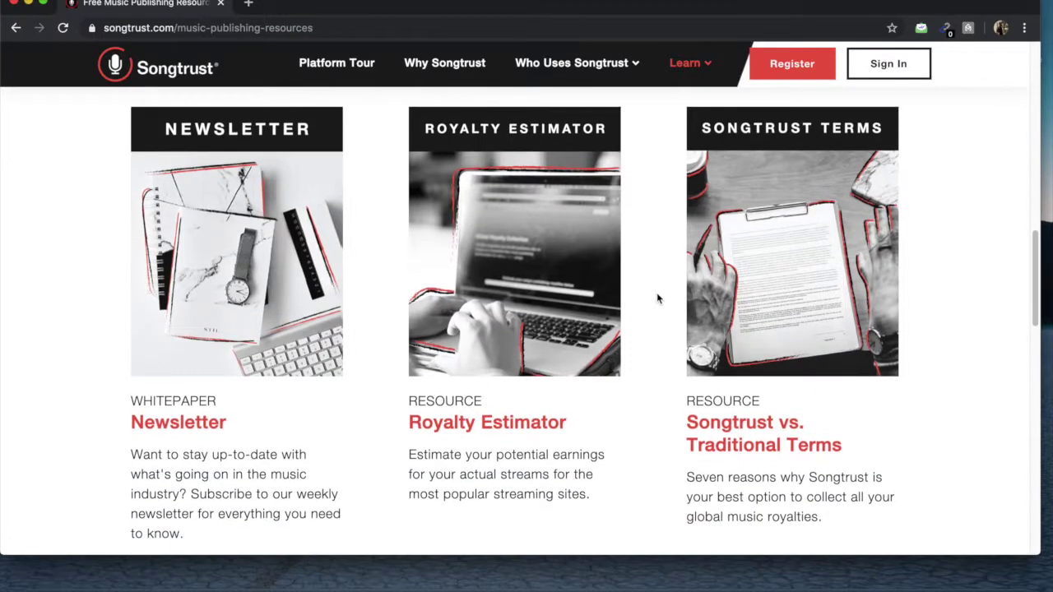
- Look through the free music publishing resources listed on the Songtrust page
{"action": "scroll", "coordinate": [658, 298], "scroll_direction": "down", "scroll_amount": 2}
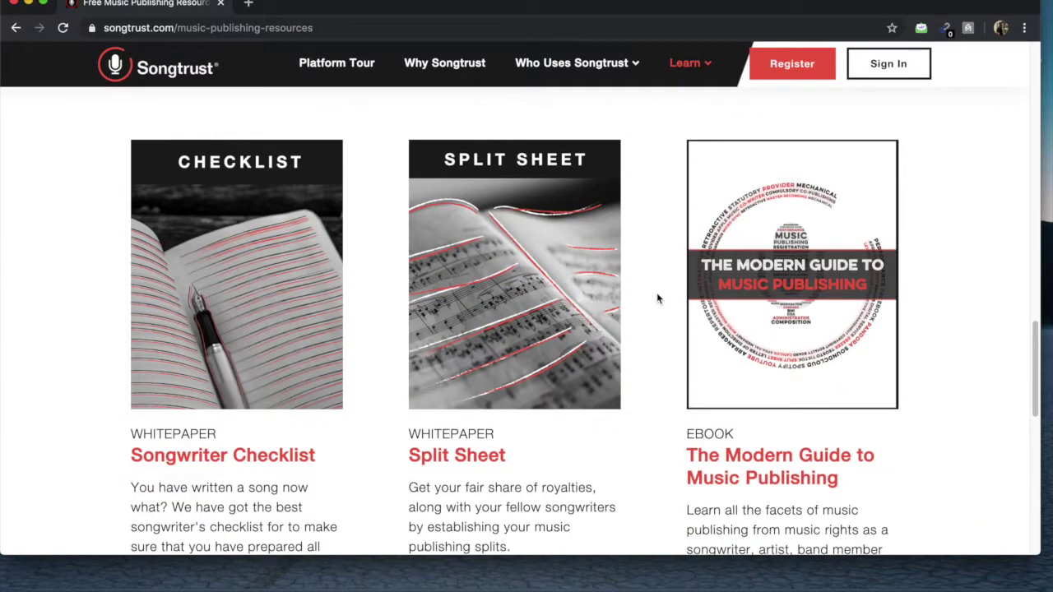
{"action": "scroll", "coordinate": [657, 298], "scroll_direction": "up", "scroll_amount": 12}
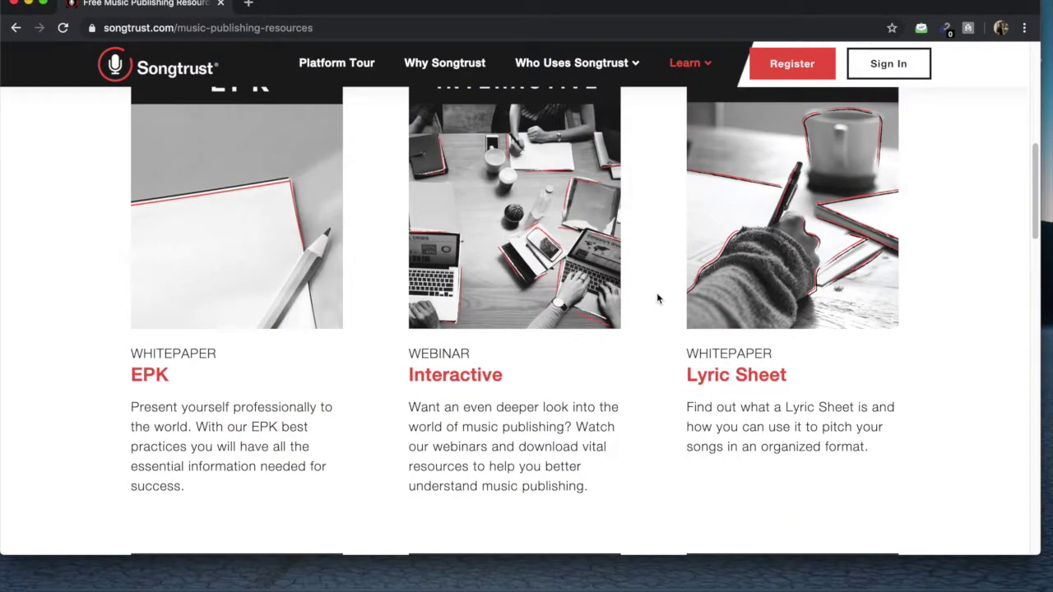
{"action": "scroll", "coordinate": [656, 298], "scroll_direction": "up", "scroll_amount": 1}
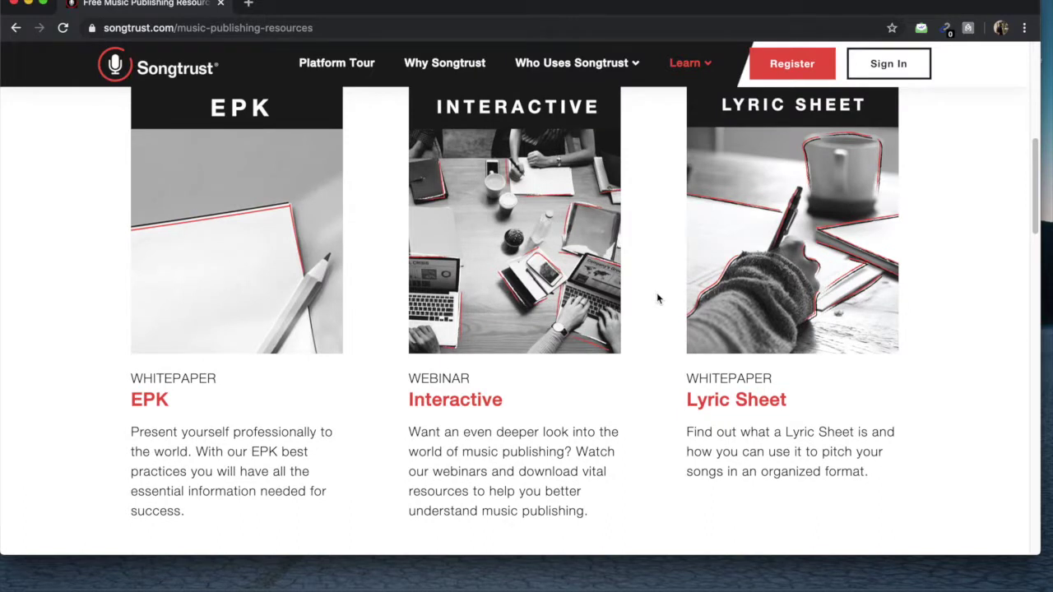
{"action": "scroll", "coordinate": [657, 298], "scroll_direction": "up", "scroll_amount": 7}
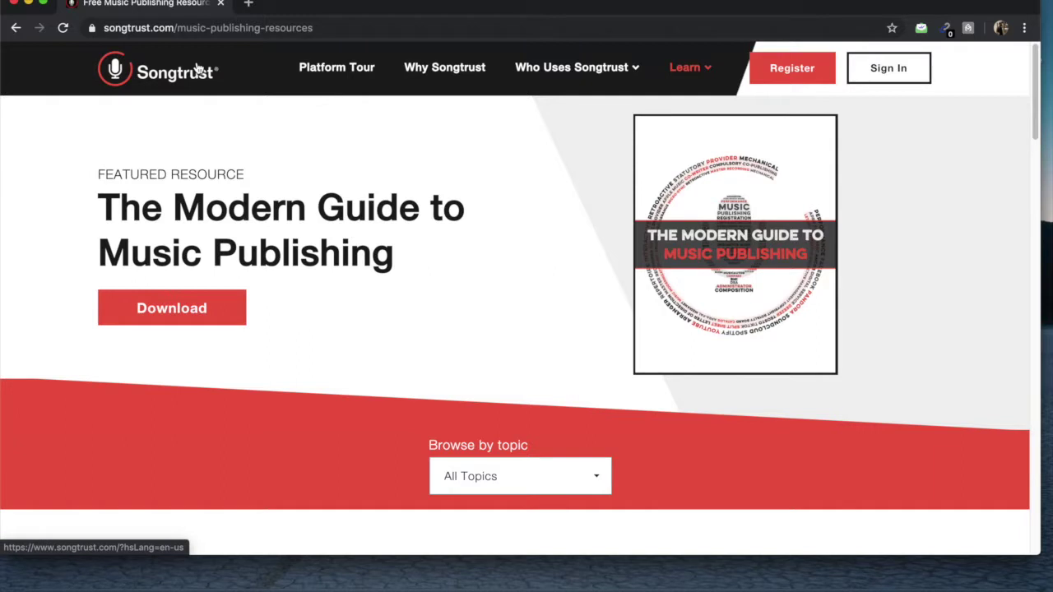
- Open bmi.com in a new tab and log in to BMI Online Services with the saved account credentials
{"action": "left_click", "coordinate": [248, 3]}
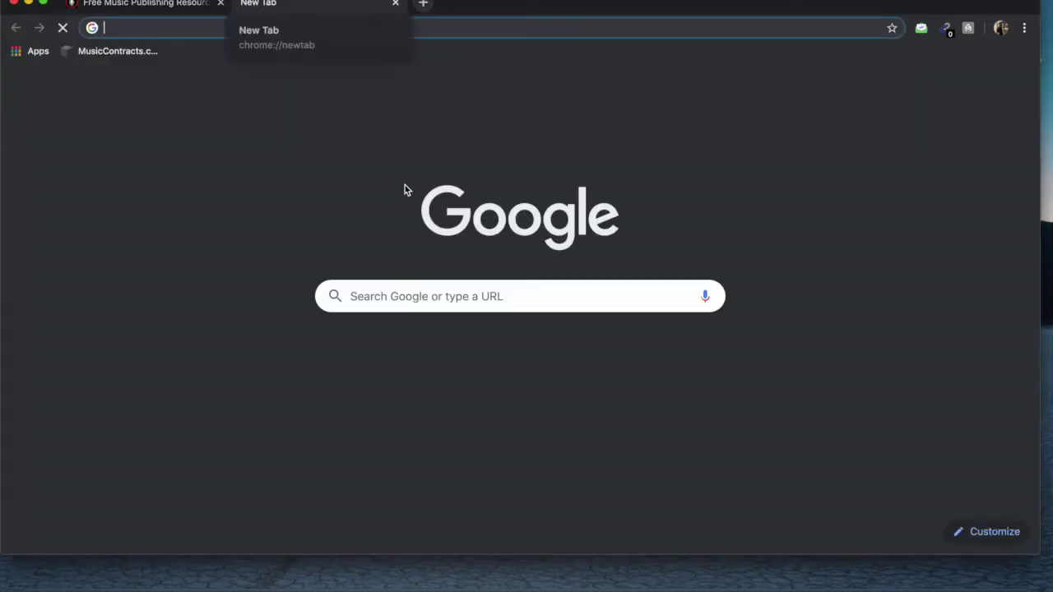
{"action": "left_click", "coordinate": [534, 378]}
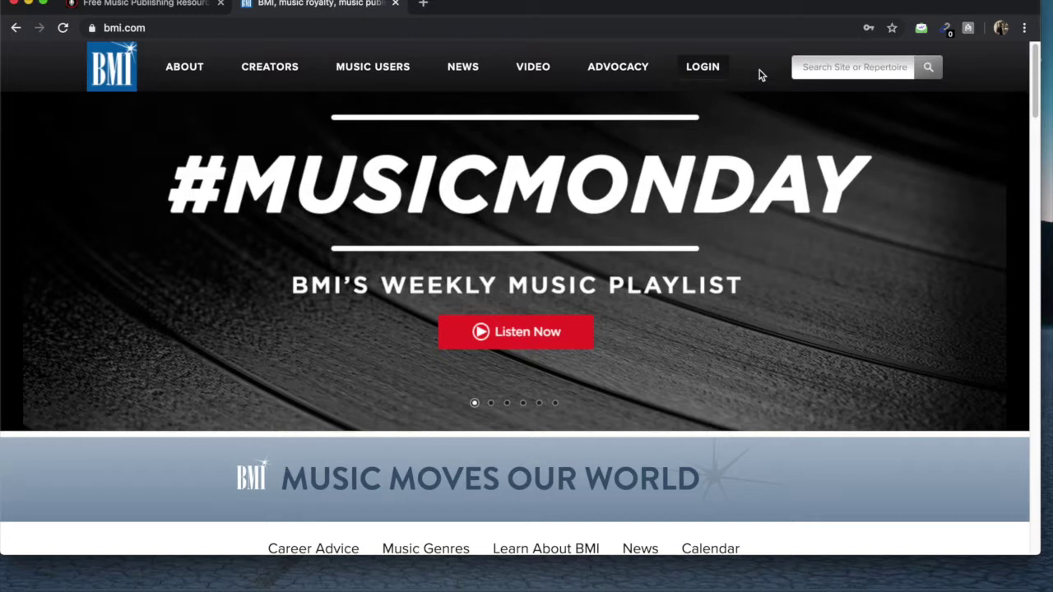
{"action": "left_click", "coordinate": [713, 68]}
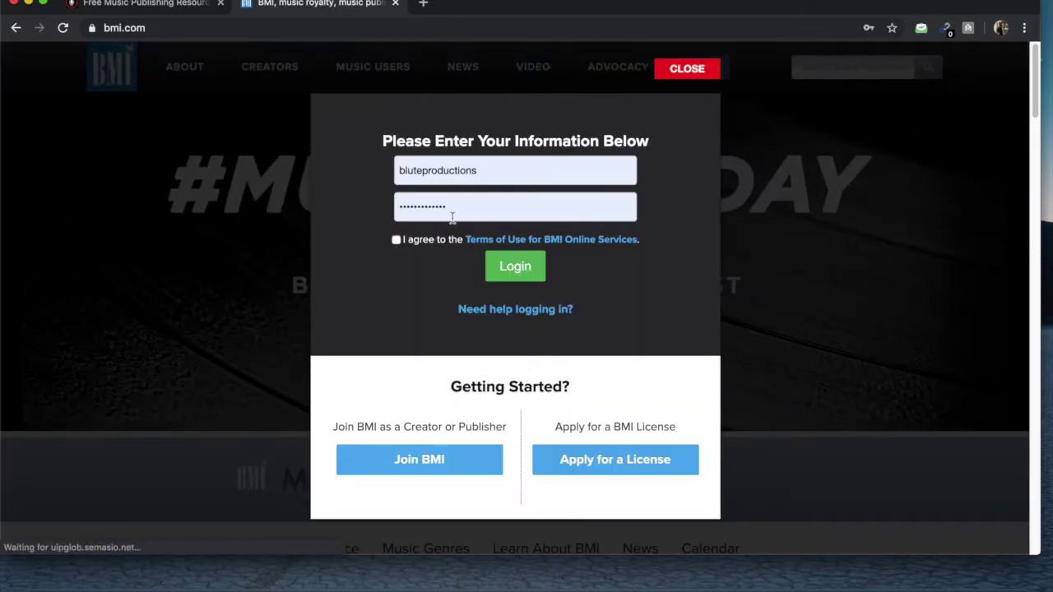
{"action": "left_click", "coordinate": [490, 266]}
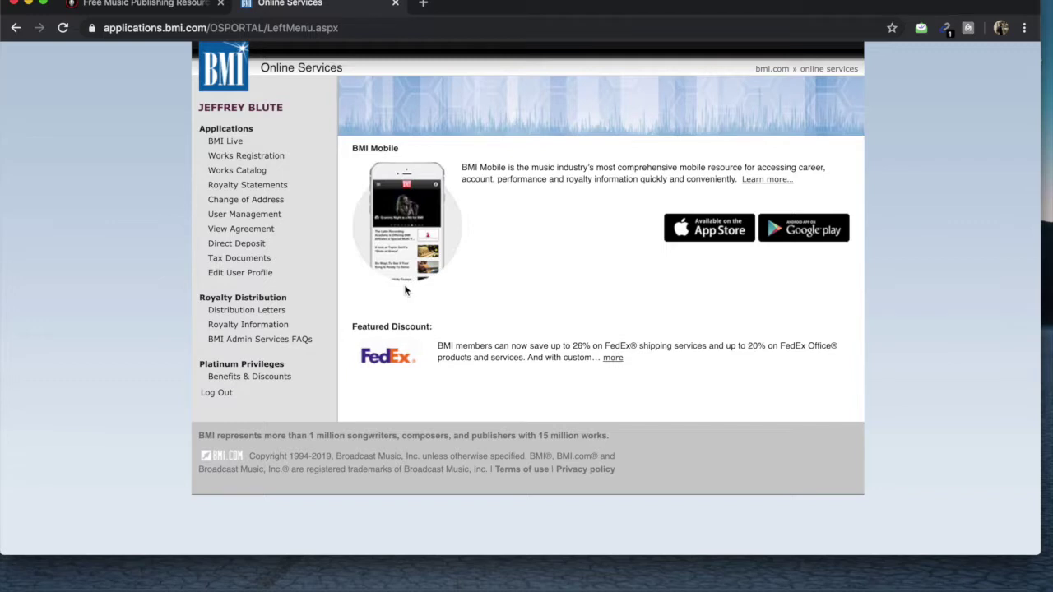
- View the registration details of the work TRAGEDY in the Works Catalog and close them
{"action": "left_click", "coordinate": [232, 175]}
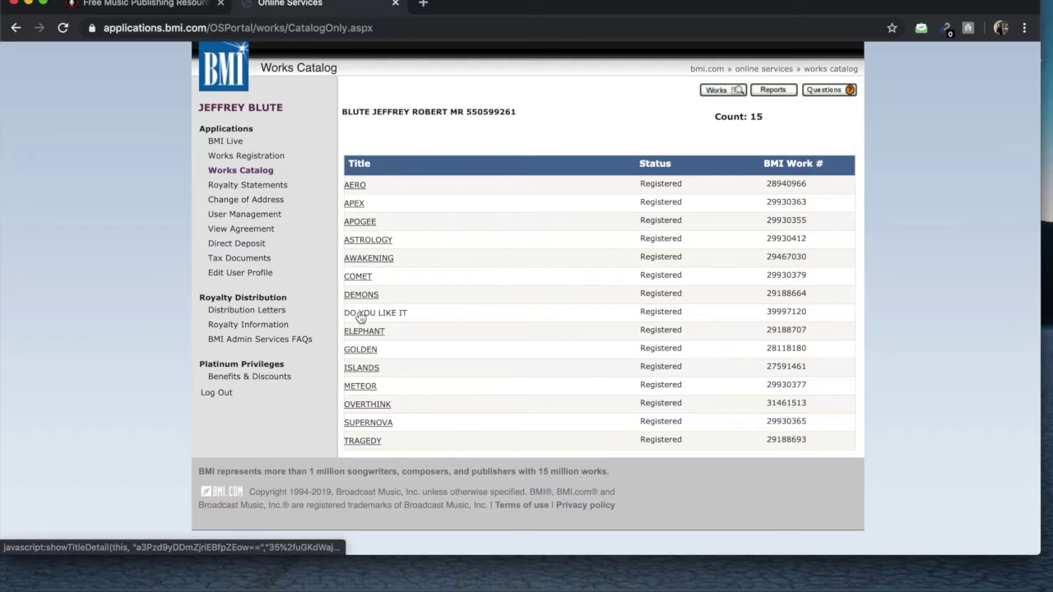
{"action": "left_click", "coordinate": [370, 443]}
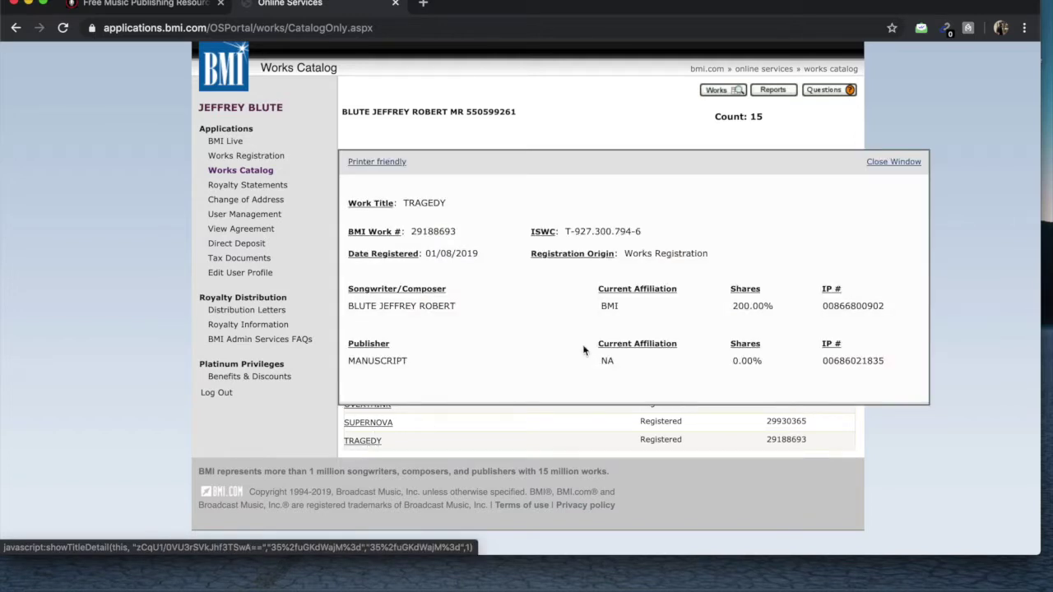
{"action": "left_click", "coordinate": [895, 161]}
- Start a new work registration under the existing account, choosing All Other Genres as the work type, and continue to the work info
{"action": "left_click", "coordinate": [221, 158]}
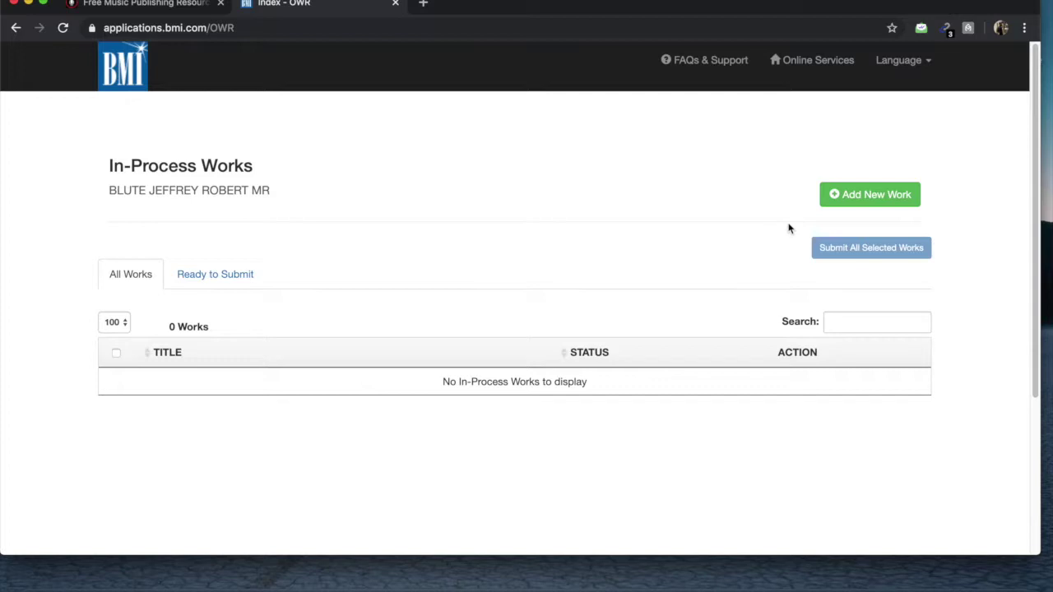
{"action": "left_click", "coordinate": [836, 198]}
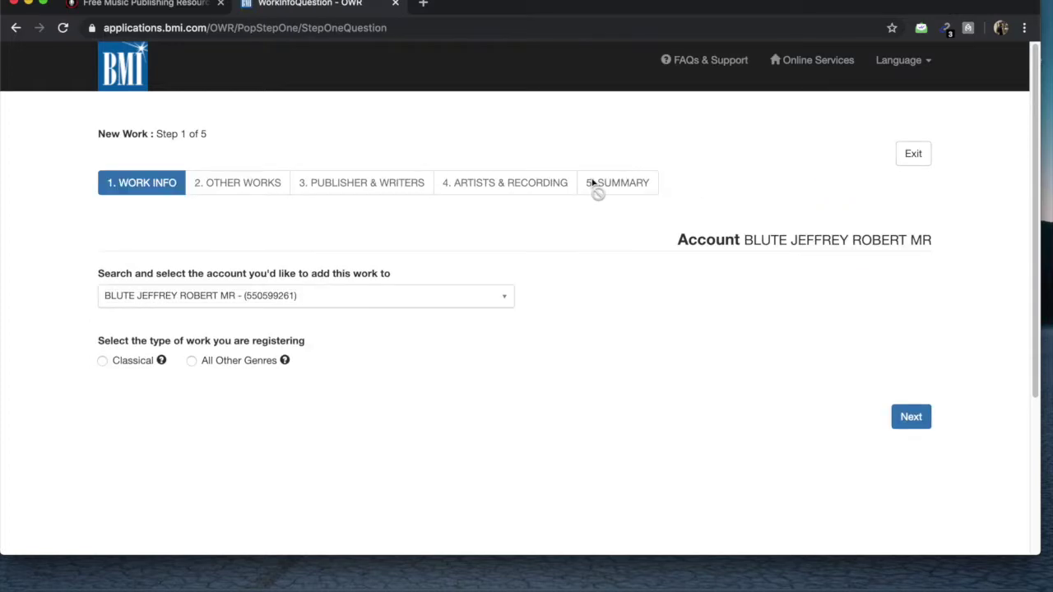
{"action": "scroll", "coordinate": [91, 284], "scroll_direction": "down", "scroll_amount": 1}
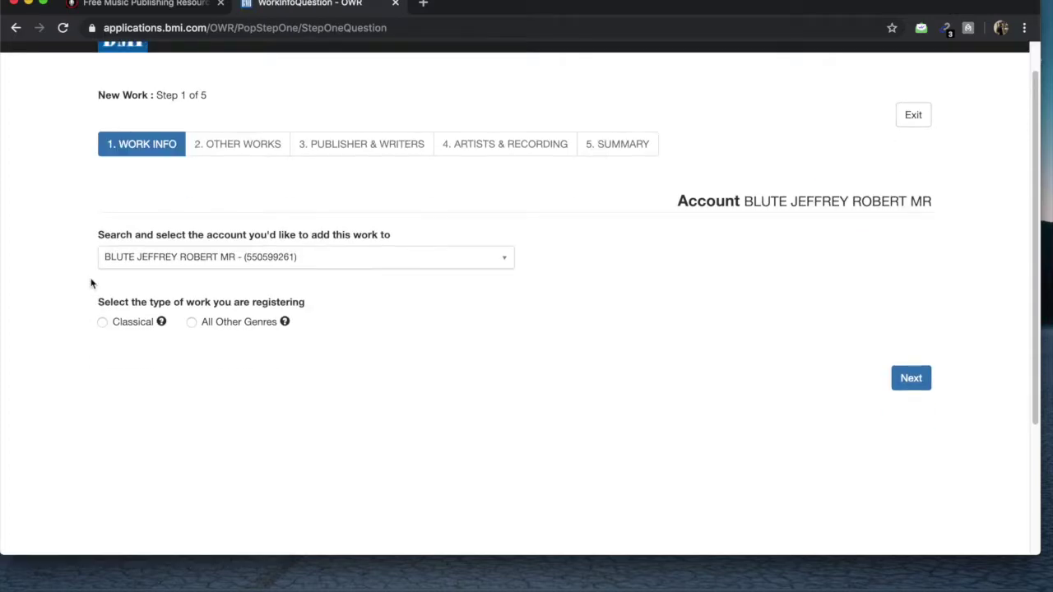
{"action": "left_click", "coordinate": [152, 260]}
{"action": "left_click", "coordinate": [152, 260]}
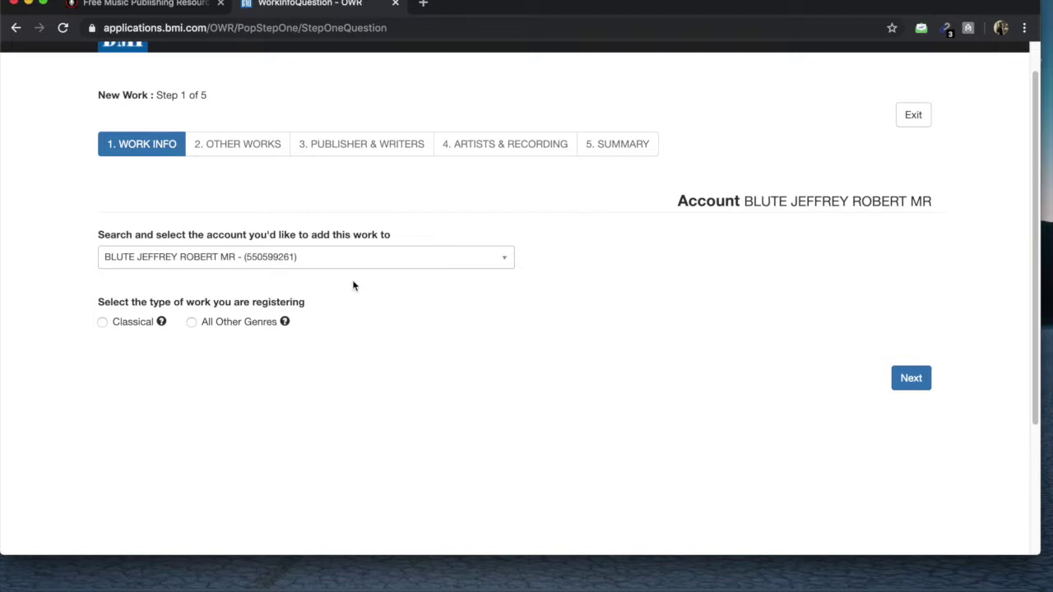
{"action": "left_click", "coordinate": [364, 258]}
{"action": "left_click", "coordinate": [365, 258]}
{"action": "left_click", "coordinate": [192, 323]}
{"action": "left_click", "coordinate": [898, 380]}
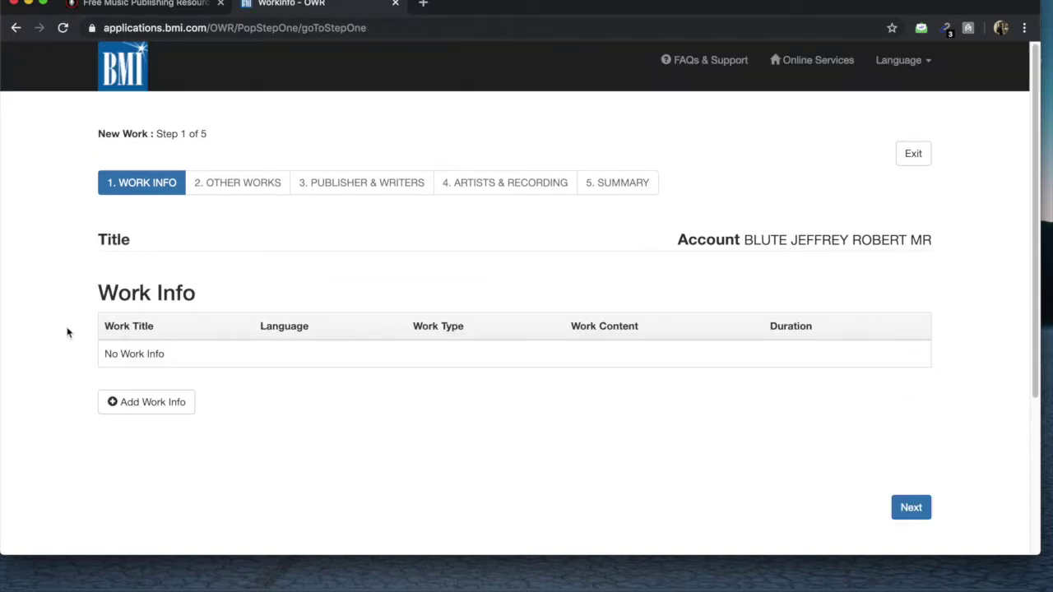
- Add basic work info with the work title WALKMAN
{"action": "left_click", "coordinate": [141, 407]}
{"action": "left_click", "coordinate": [334, 154]}
{"action": "type", "text": "WALKMAN"}
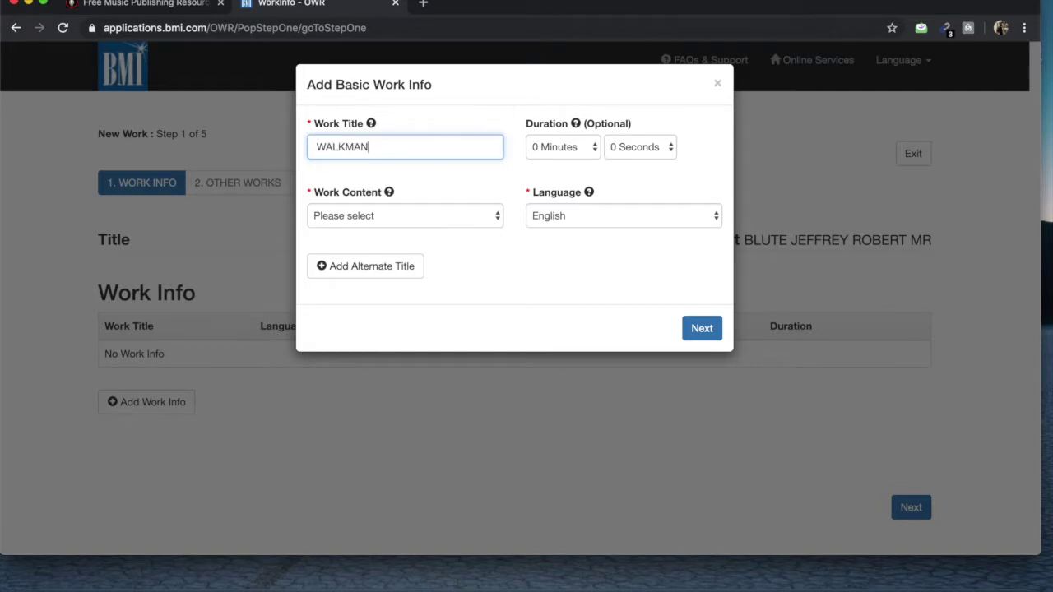
- Switch to Finder, preview the Walkman WAV file to check the song's length, and return to the registration form
{"action": "key", "text": "super+Tab"}
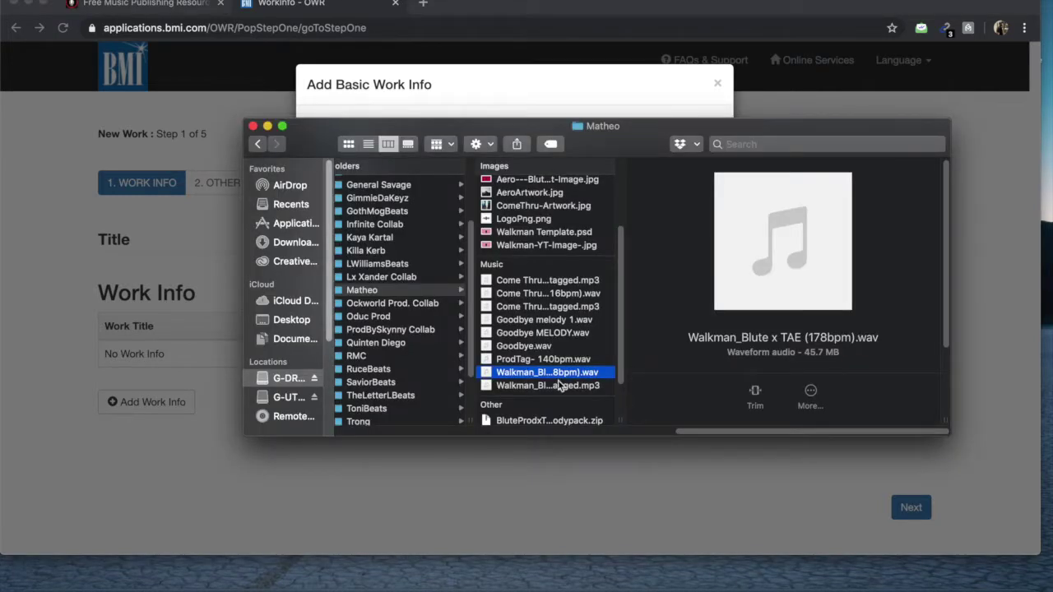
{"action": "key", "text": "space"}
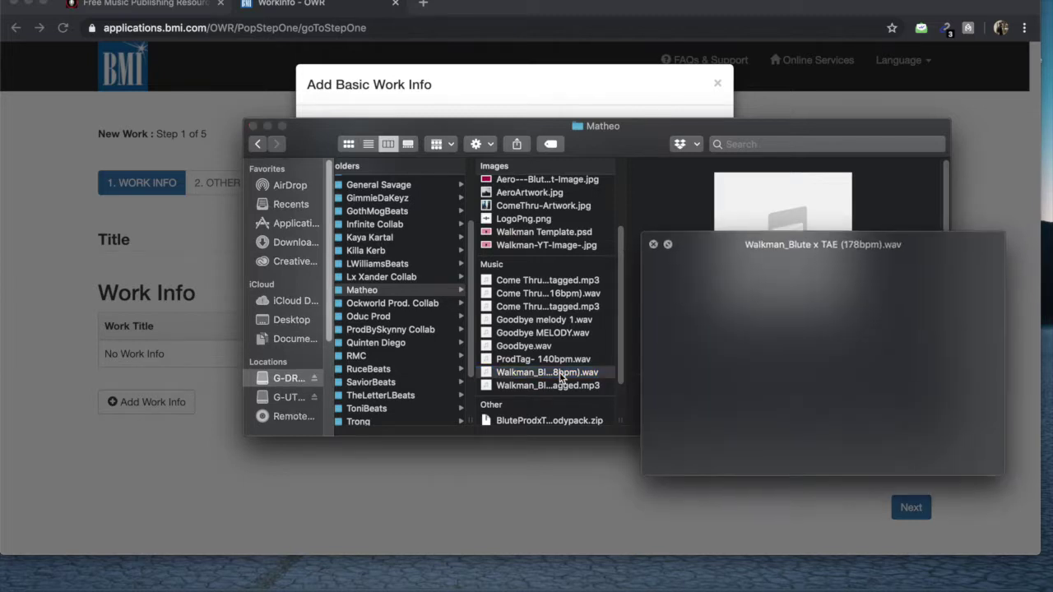
{"action": "key", "text": "space"}
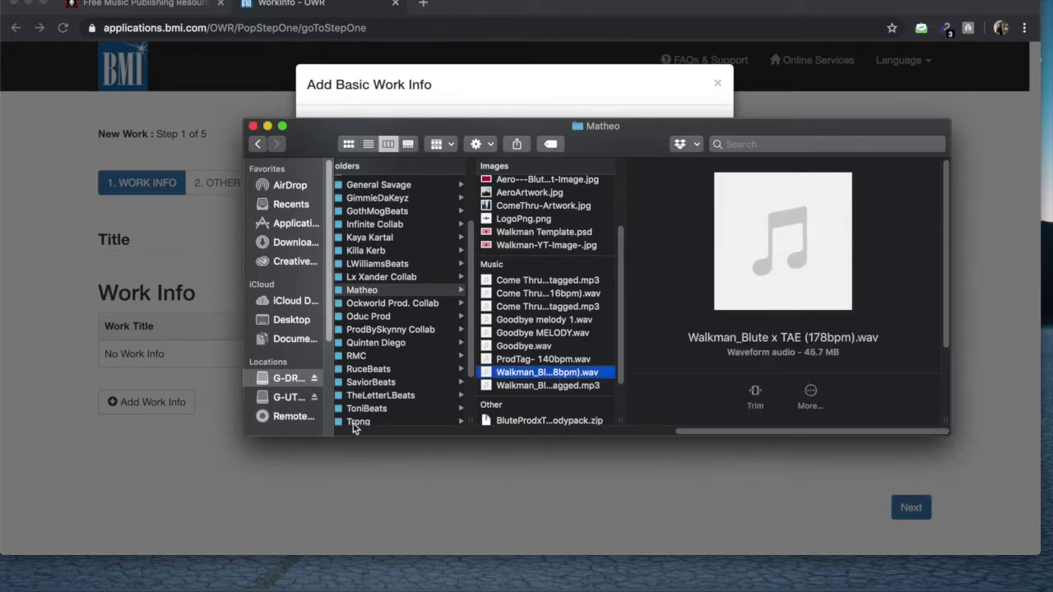
{"action": "left_click", "coordinate": [377, 493]}
- Set the work's duration to 2 minutes 52 seconds
{"action": "left_click", "coordinate": [596, 150]}
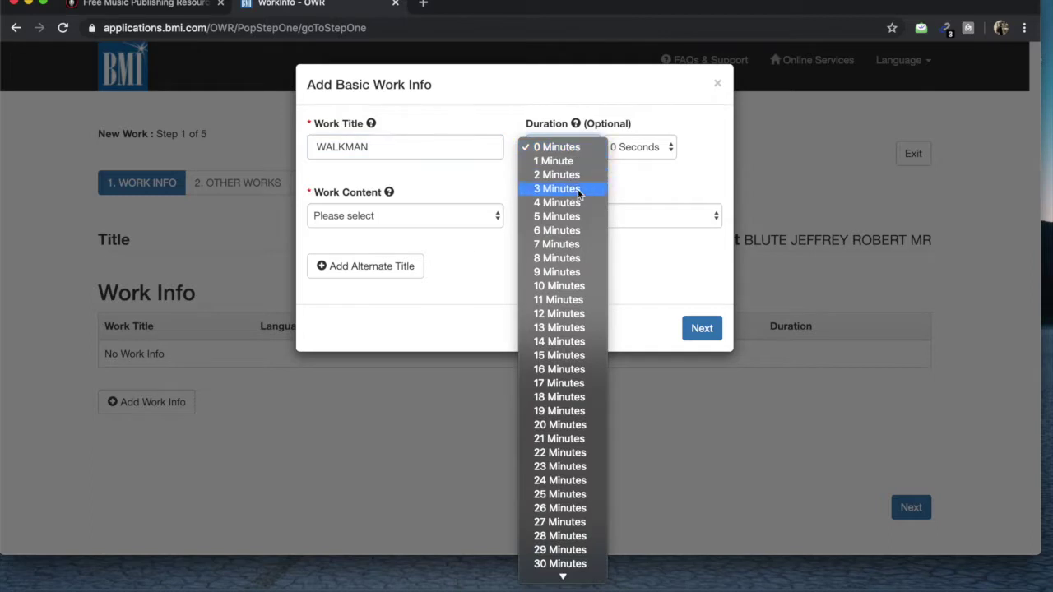
{"action": "left_click", "coordinate": [578, 175]}
{"action": "left_click", "coordinate": [671, 151]}
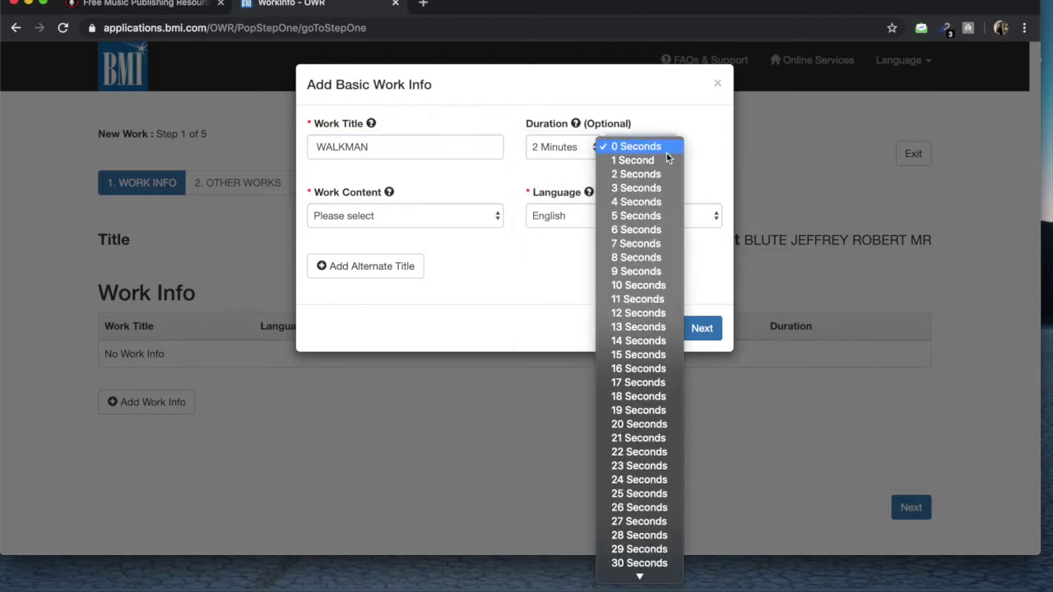
{"action": "scroll", "coordinate": [652, 466], "scroll_direction": "down", "scroll_amount": 6}
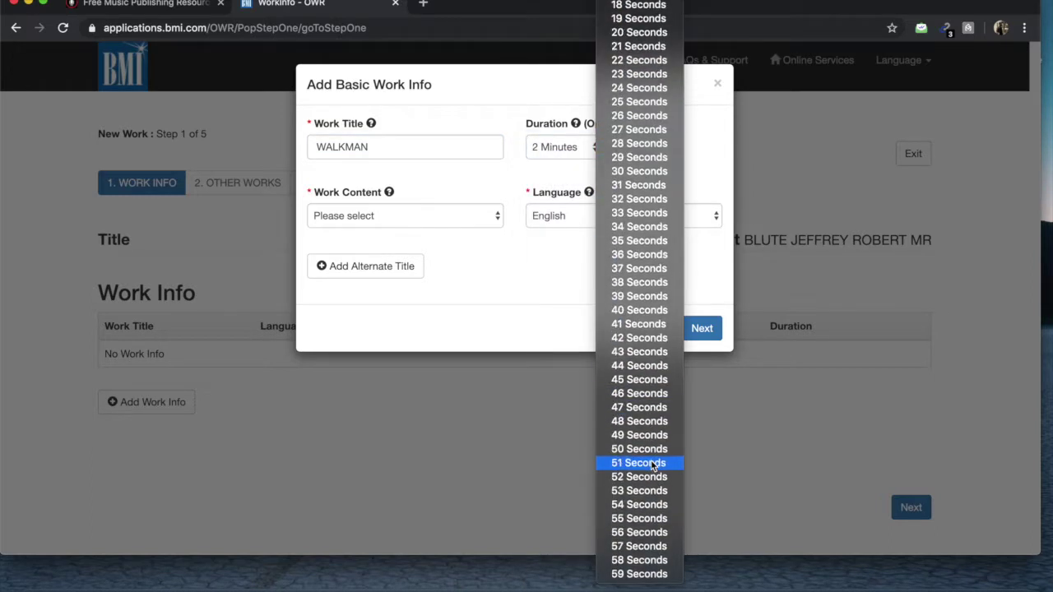
{"action": "left_click", "coordinate": [639, 477]}
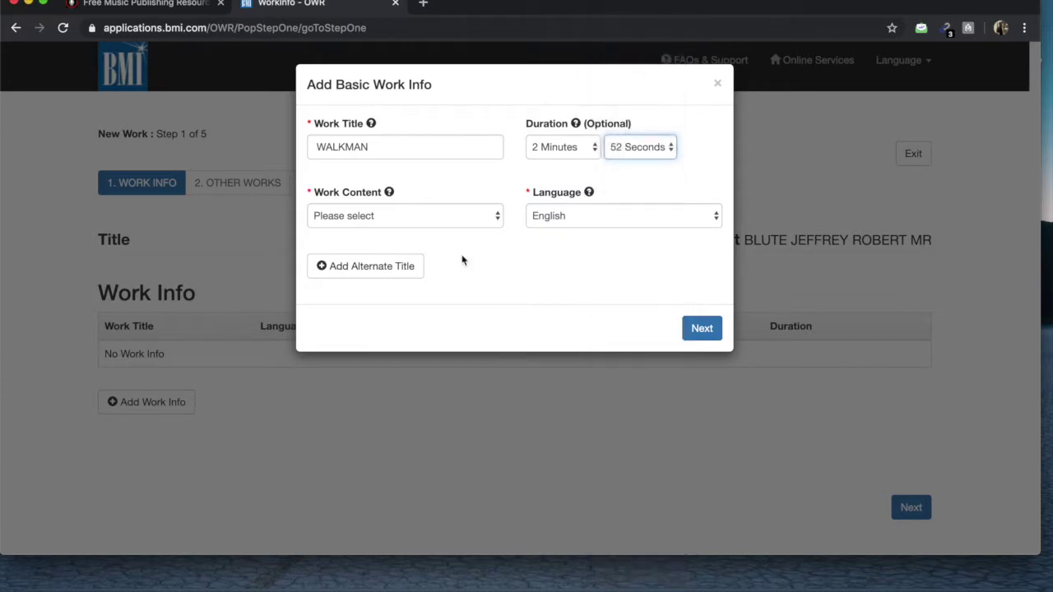
- Set the work content to Music Only and proceed to the Other Works questions
{"action": "left_click", "coordinate": [468, 219]}
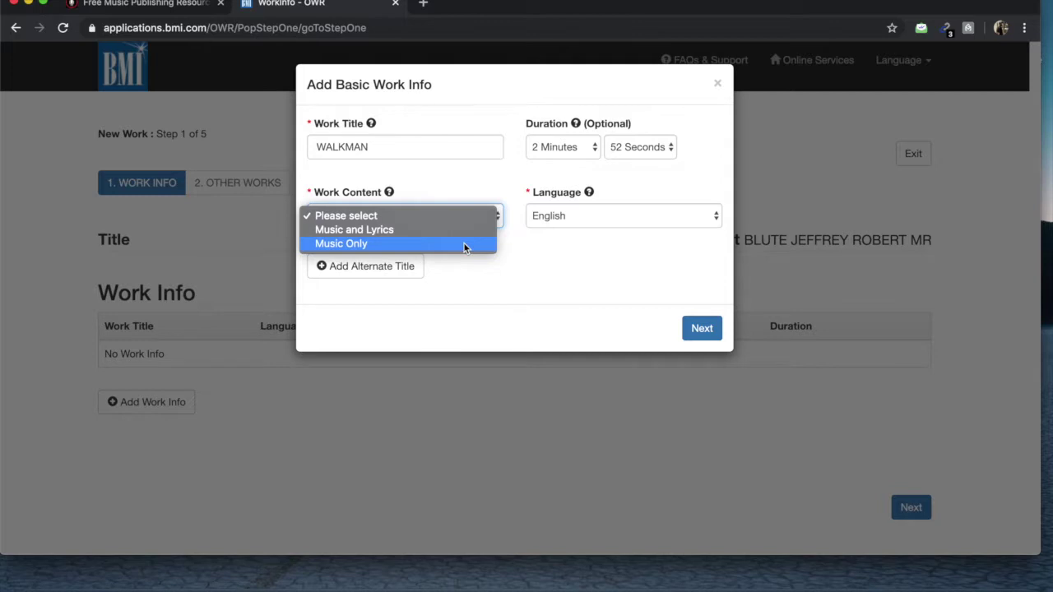
{"action": "left_click", "coordinate": [465, 245]}
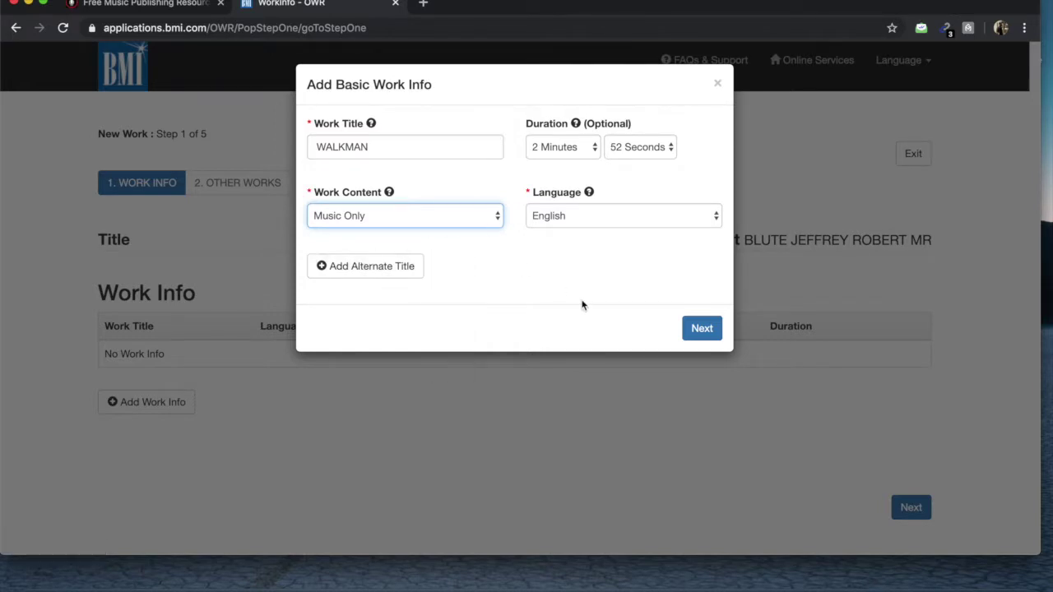
{"action": "left_click", "coordinate": [698, 336]}
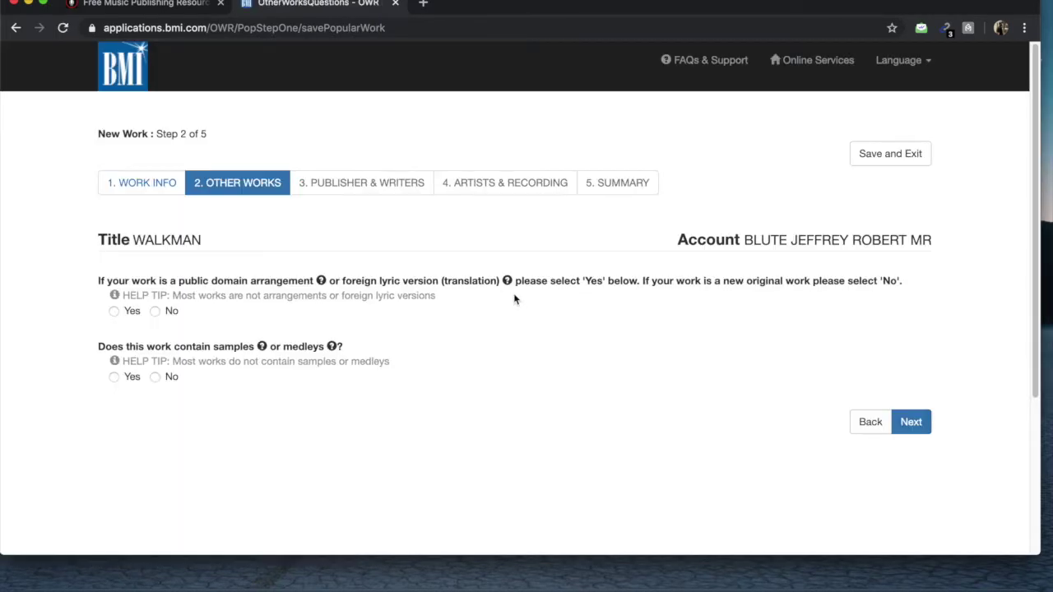
- Answer No to both the arrangement or foreign lyric version question and the samples or medleys question, and continue
{"action": "scroll", "coordinate": [434, 282], "scroll_direction": "down", "scroll_amount": 2}
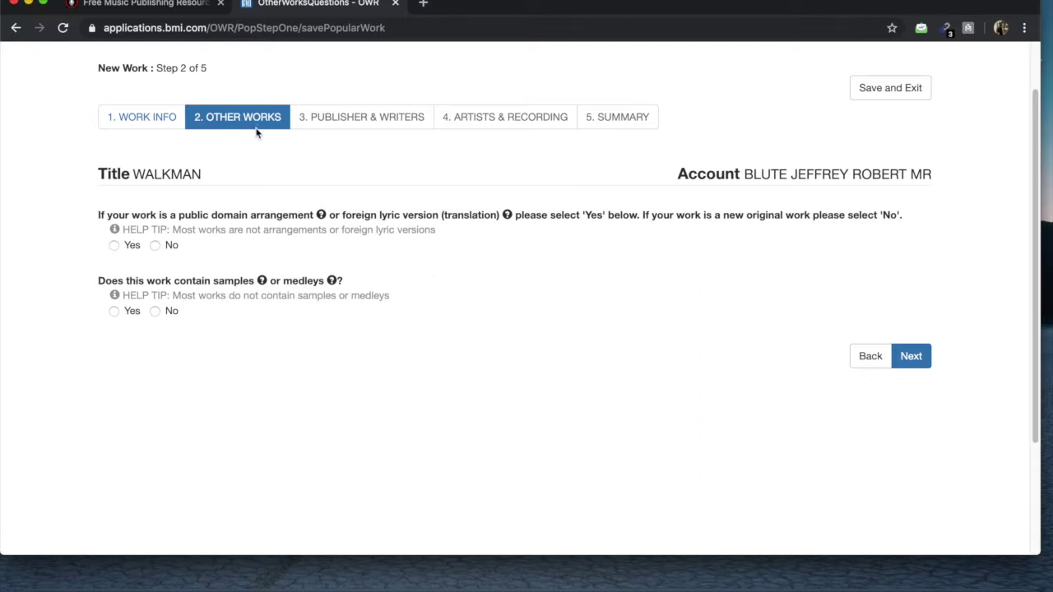
{"action": "mouse_move", "coordinate": [322, 216]}
{"action": "left_click", "coordinate": [156, 246]}
{"action": "mouse_move", "coordinate": [262, 282]}
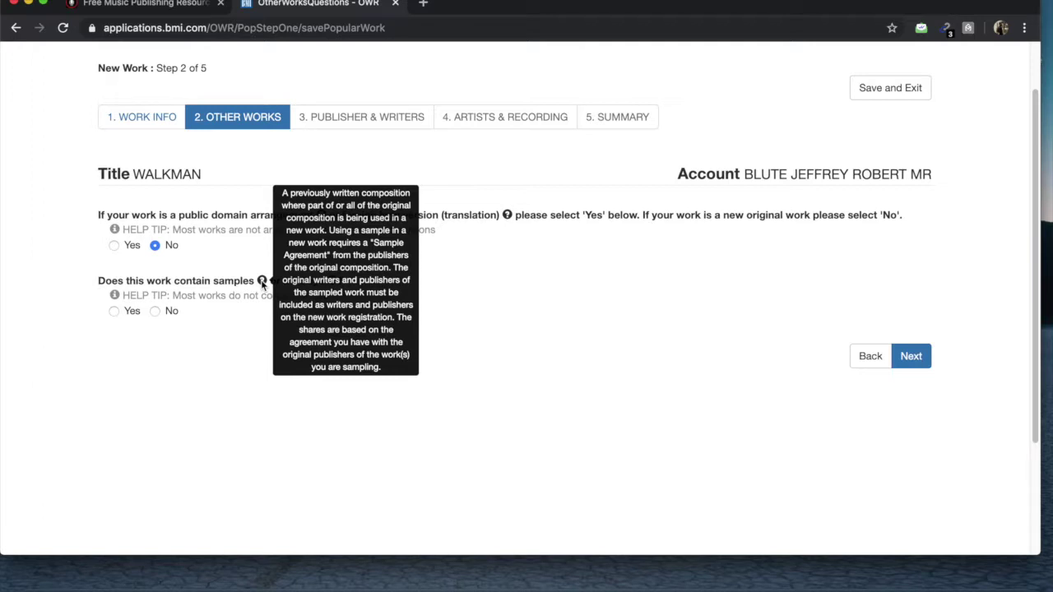
{"action": "left_click", "coordinate": [156, 311]}
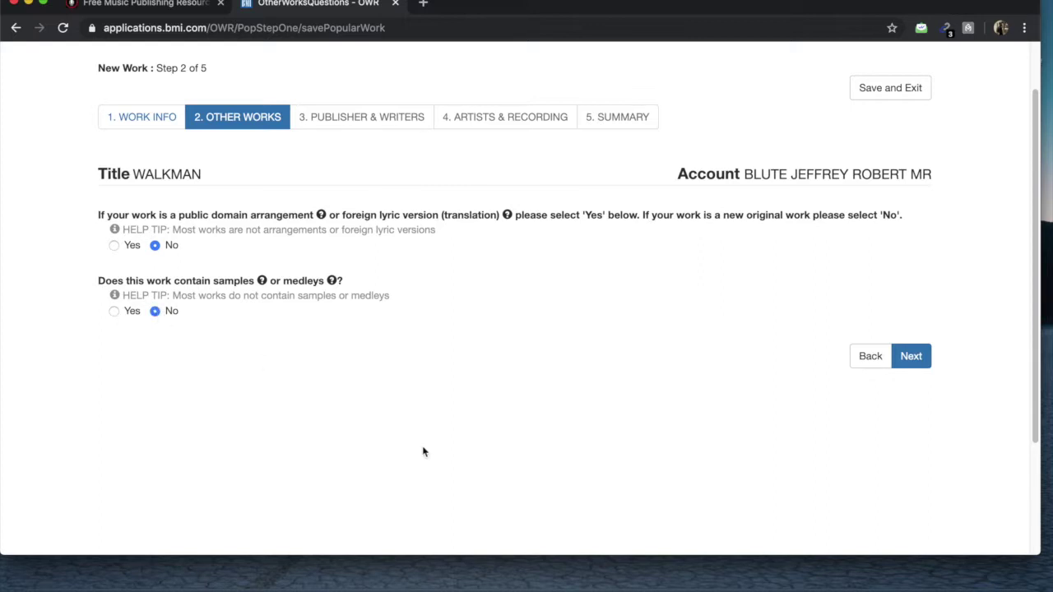
{"action": "left_click", "coordinate": [914, 357]}
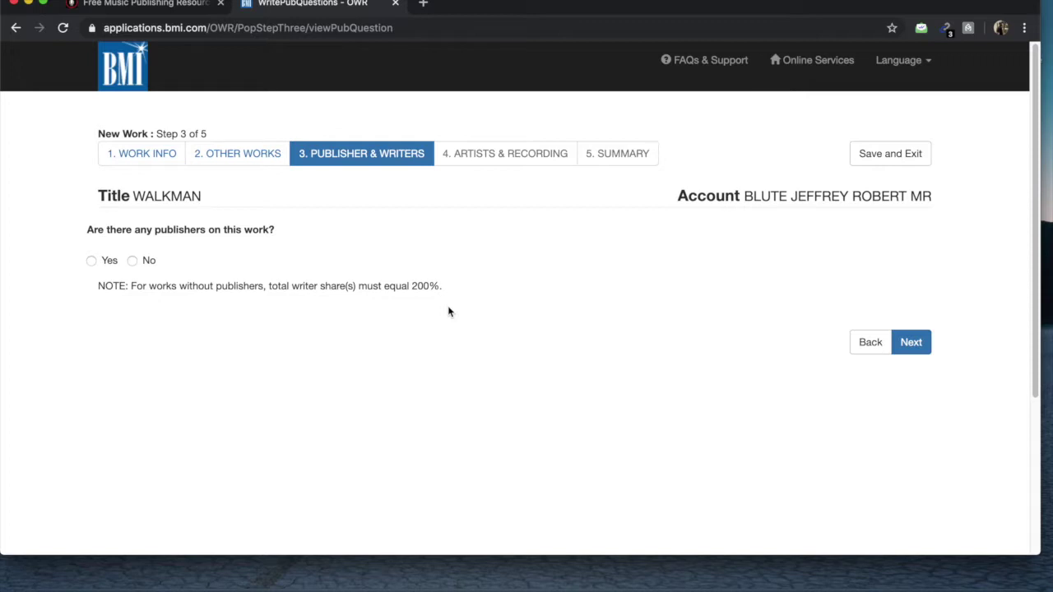
- Declare that there are no publishers on the work and continue to adding writers
{"action": "left_click", "coordinate": [913, 344]}
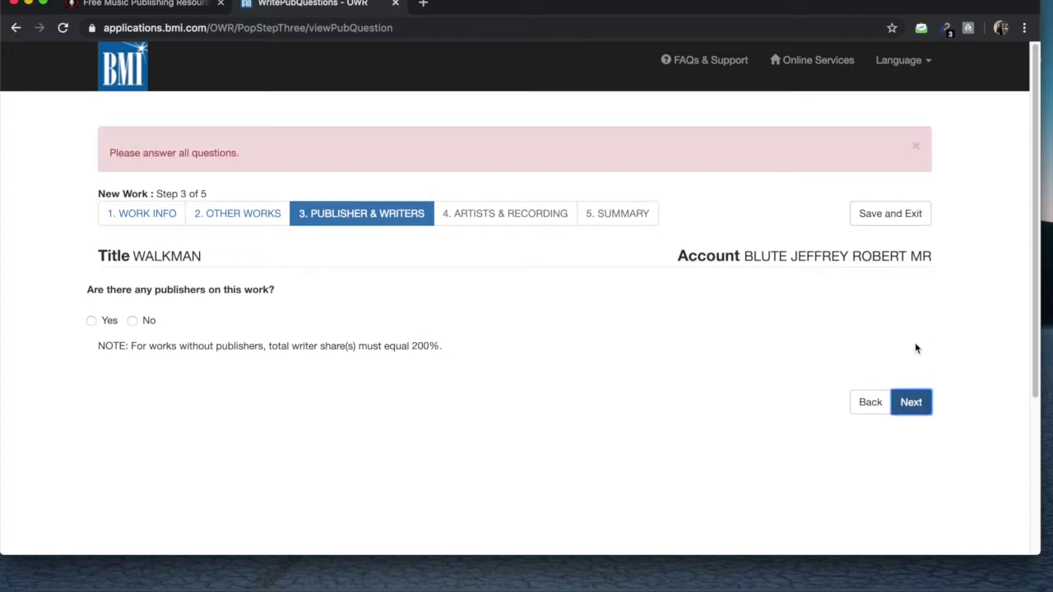
{"action": "left_click", "coordinate": [133, 320]}
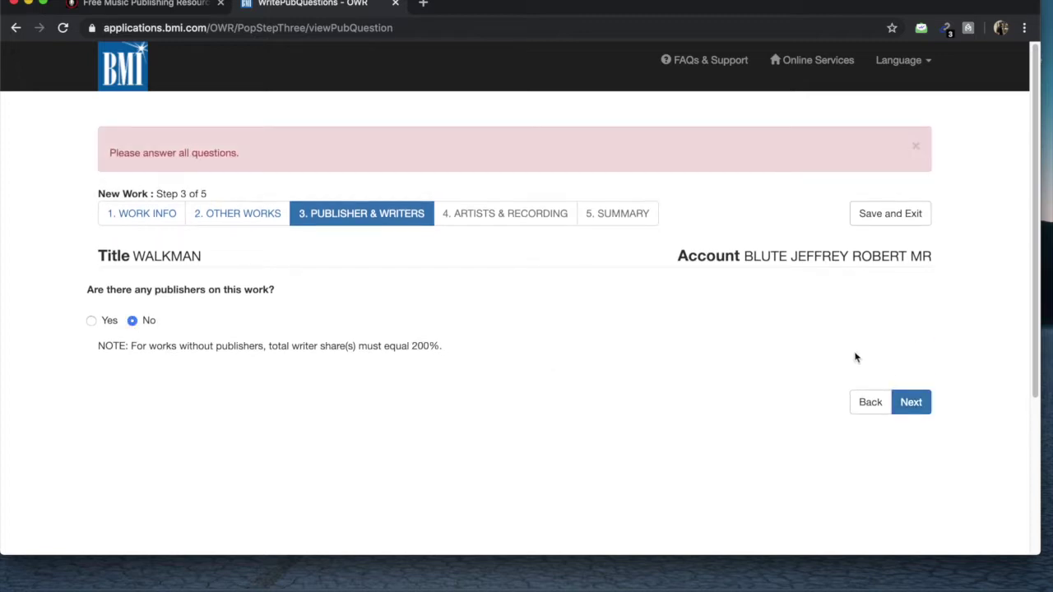
{"action": "left_click", "coordinate": [913, 403]}
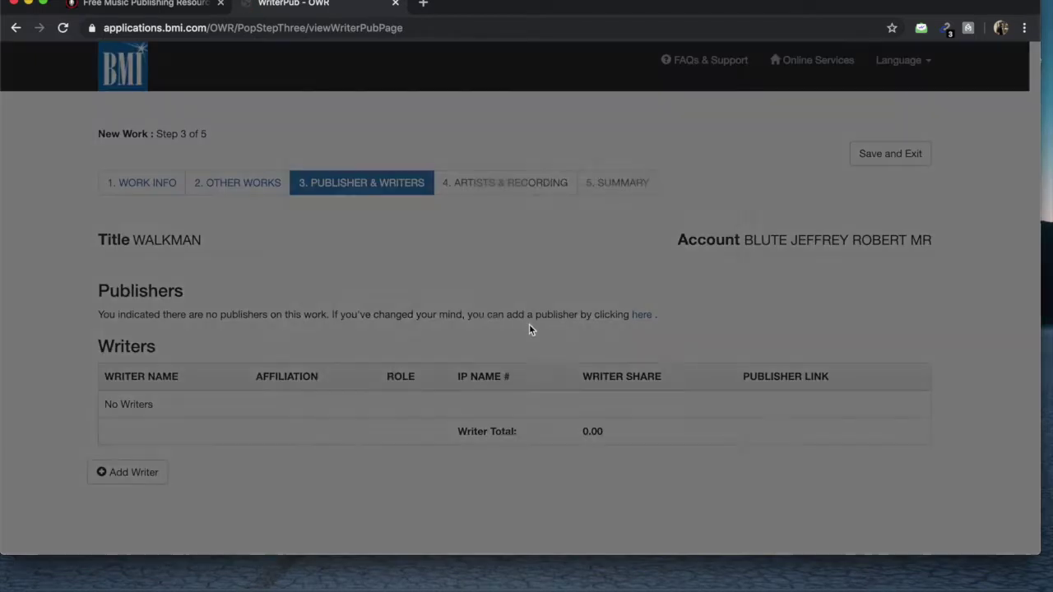
- Pick the account holder from the existing writers, set the writer share to 100, and save with the option to add another writer
{"action": "left_click", "coordinate": [505, 185]}
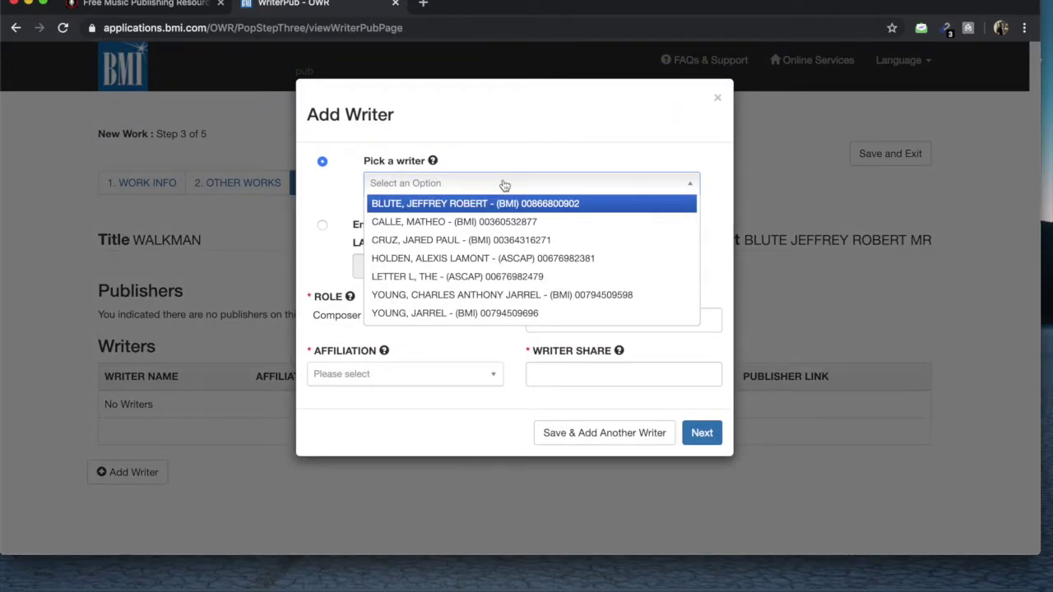
{"action": "left_click", "coordinate": [516, 136]}
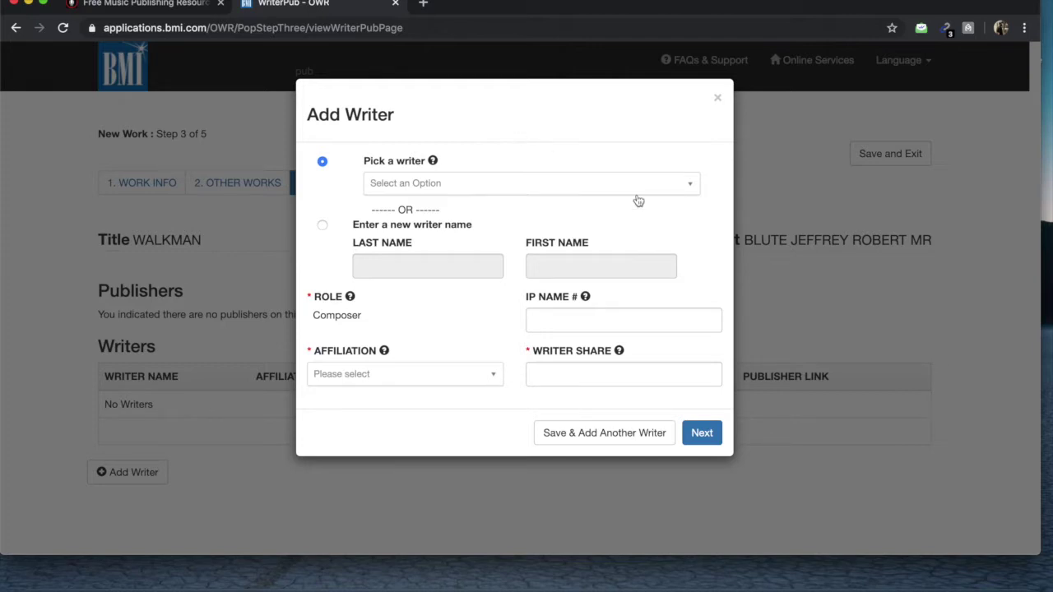
{"action": "left_click", "coordinate": [683, 200]}
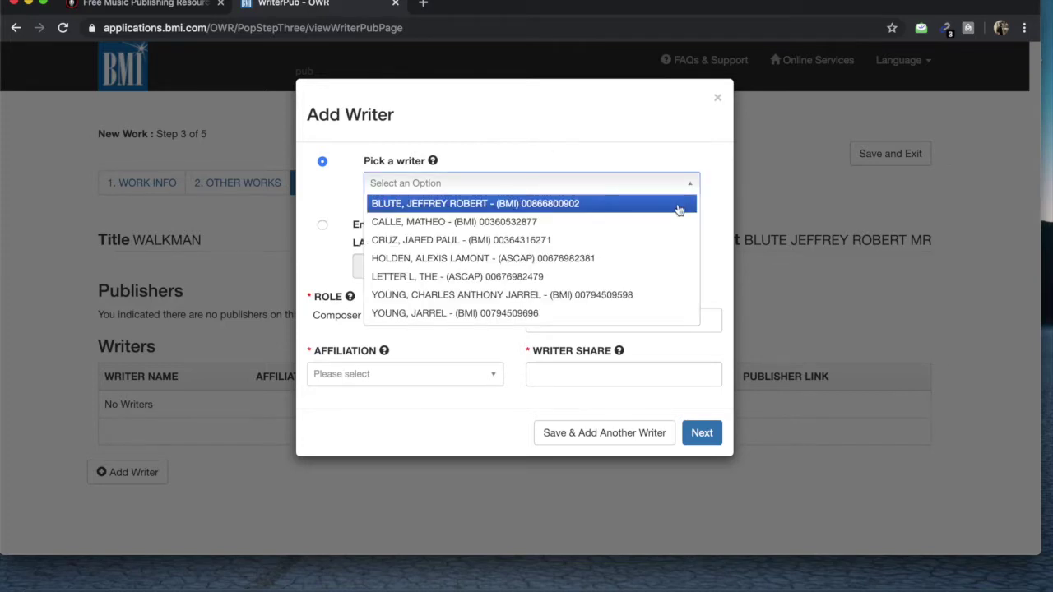
{"action": "left_click", "coordinate": [679, 204]}
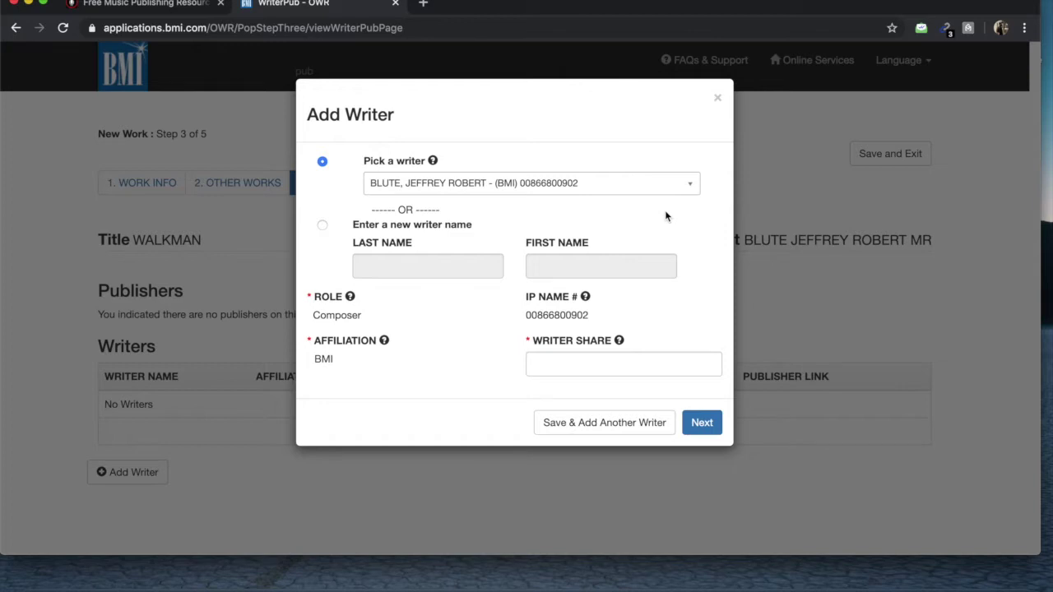
{"action": "left_click", "coordinate": [616, 363]}
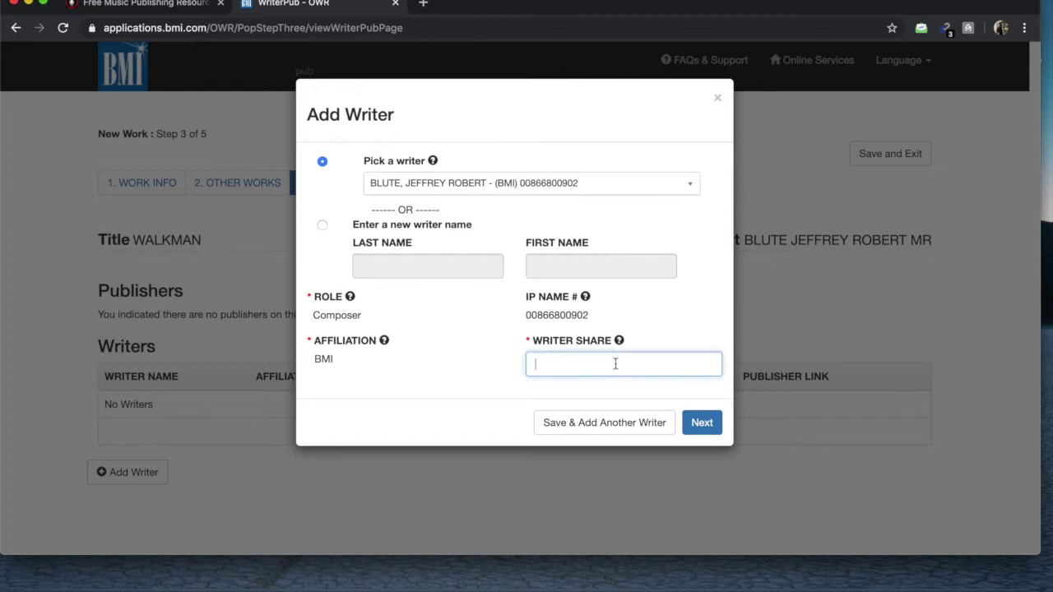
{"action": "type", "text": "100"}
{"action": "left_click", "coordinate": [453, 365]}
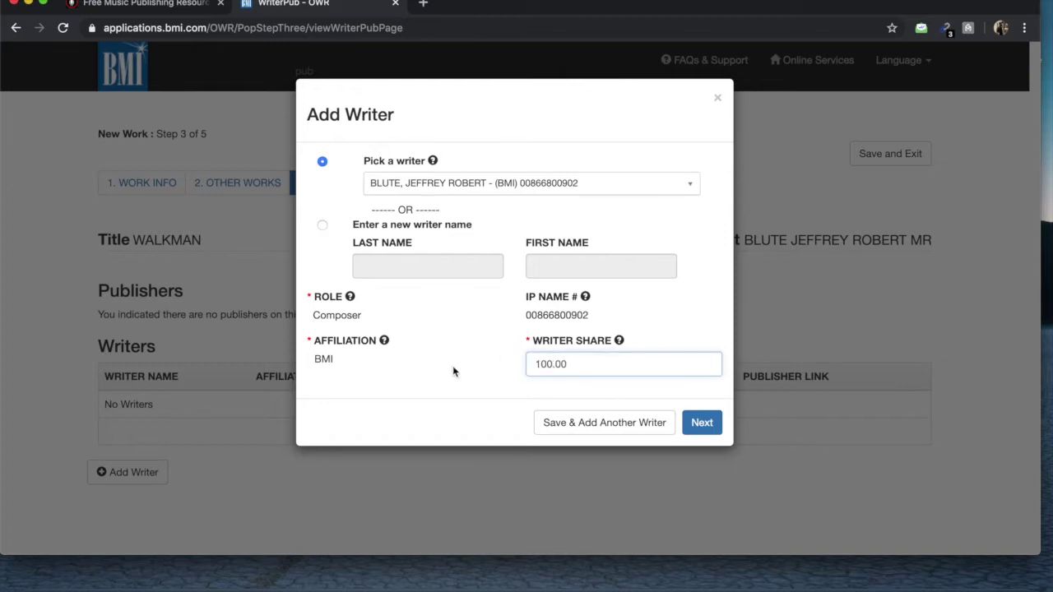
{"action": "left_click", "coordinate": [605, 422]}
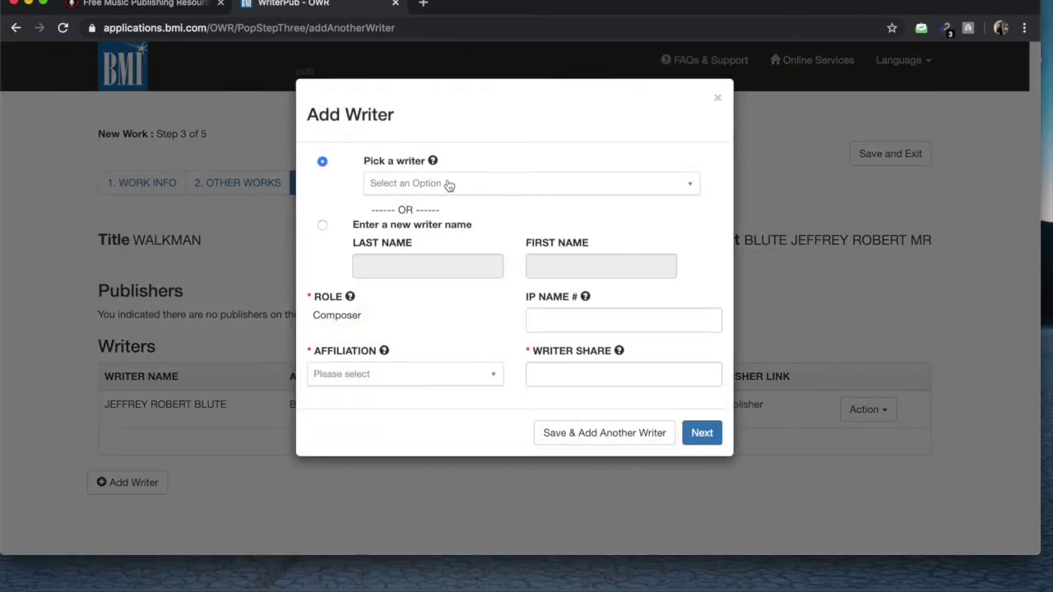
- Examine the existing writer choices, the IP Name # help and the affiliation options for an additional writer
{"action": "left_click", "coordinate": [411, 183]}
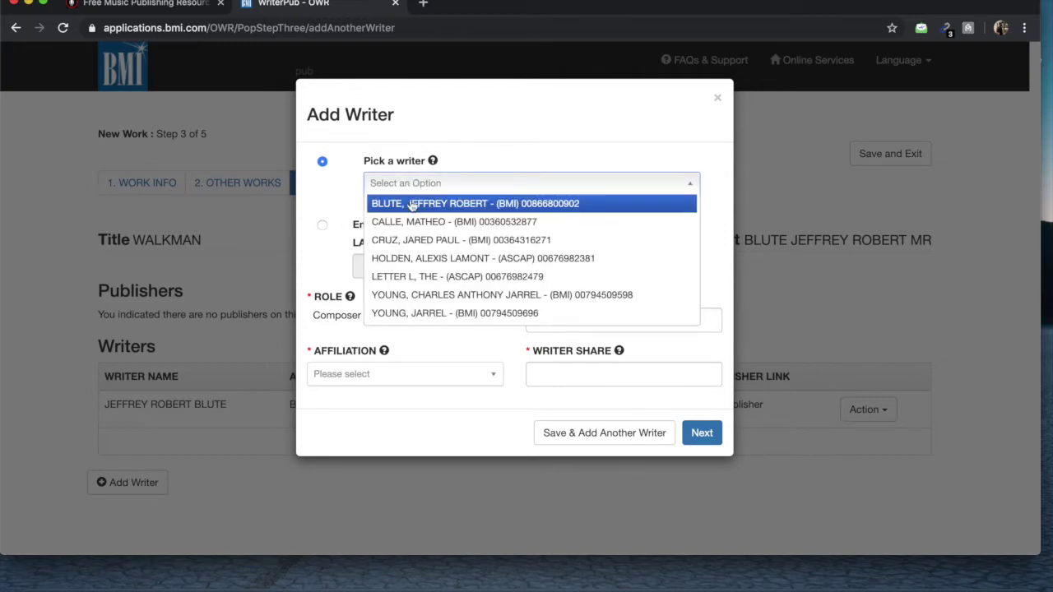
{"action": "left_click", "coordinate": [431, 184]}
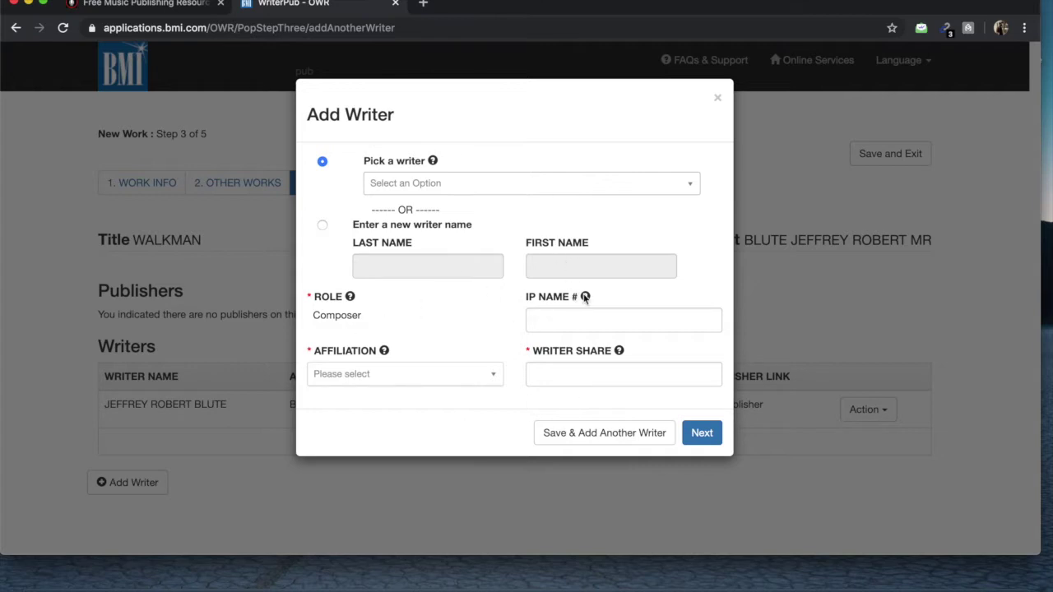
{"action": "mouse_move", "coordinate": [586, 298]}
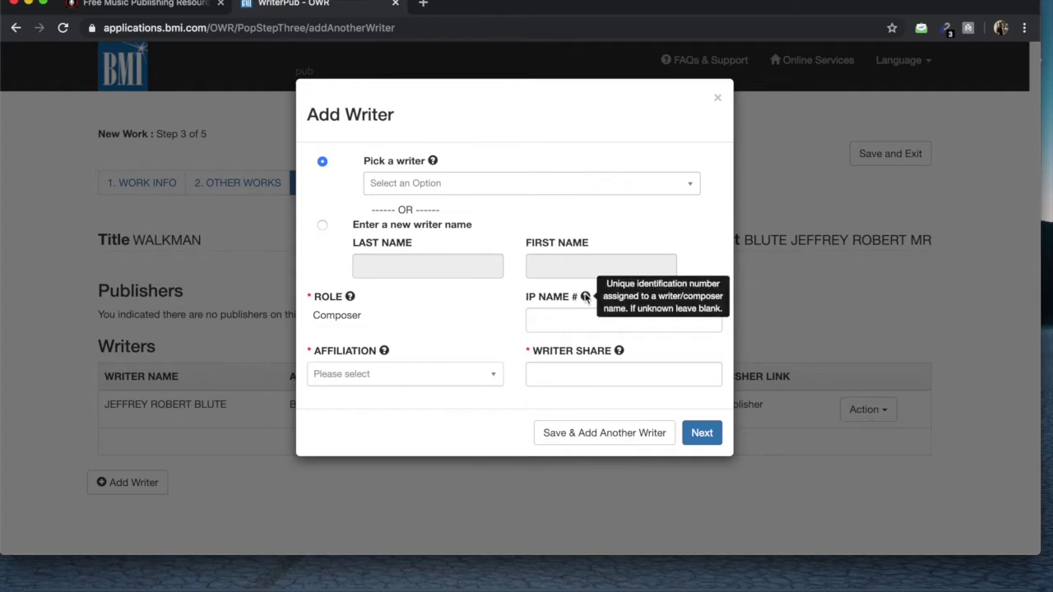
{"action": "left_click", "coordinate": [487, 373]}
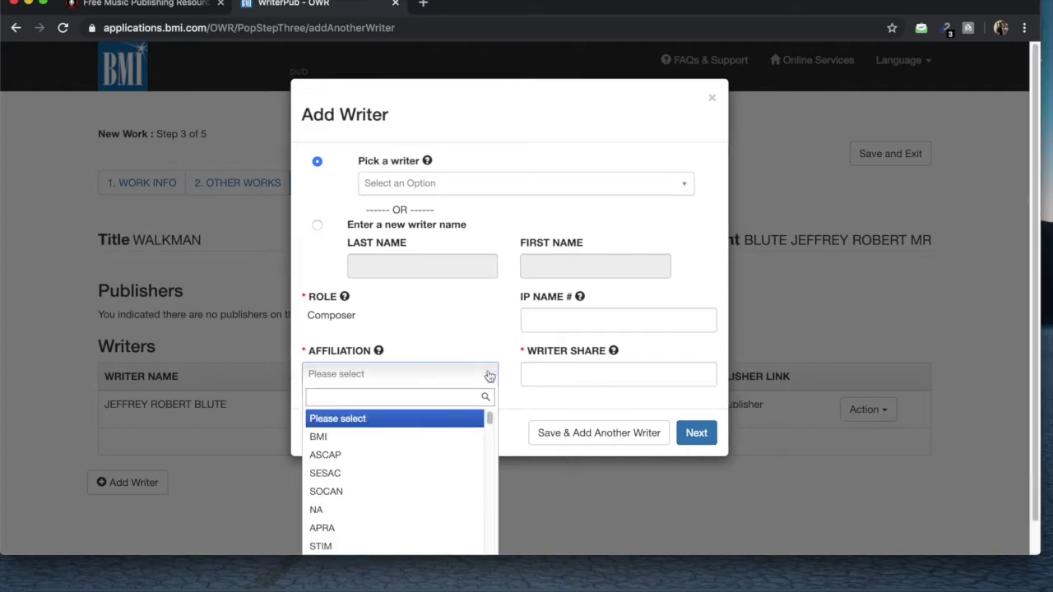
{"action": "scroll", "coordinate": [327, 547], "scroll_direction": "down", "scroll_amount": 3}
{"action": "scroll", "coordinate": [327, 547], "scroll_direction": "up", "scroll_amount": 3}
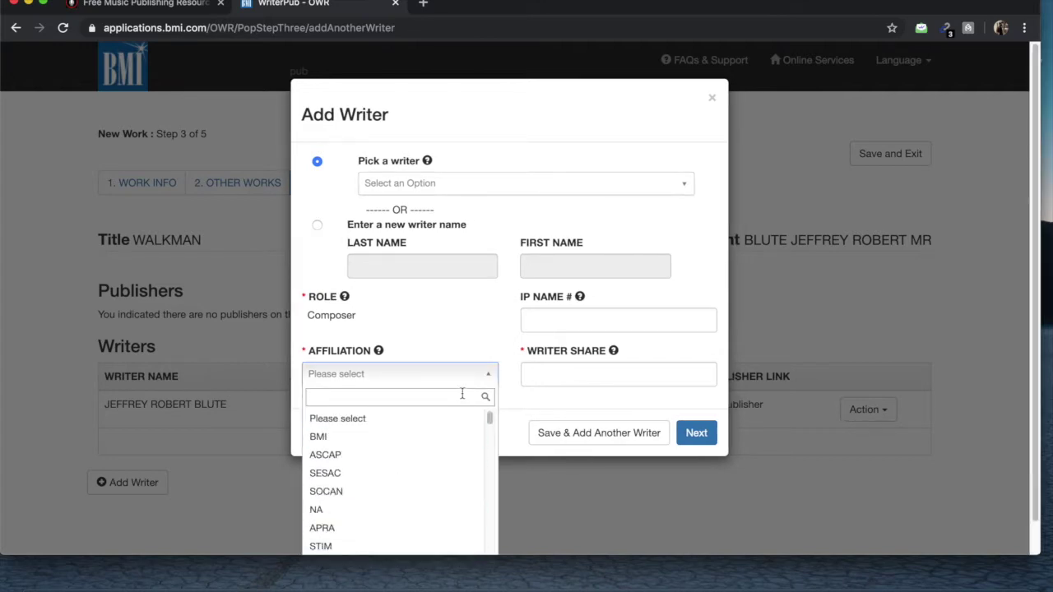
{"action": "left_click", "coordinate": [487, 377]}
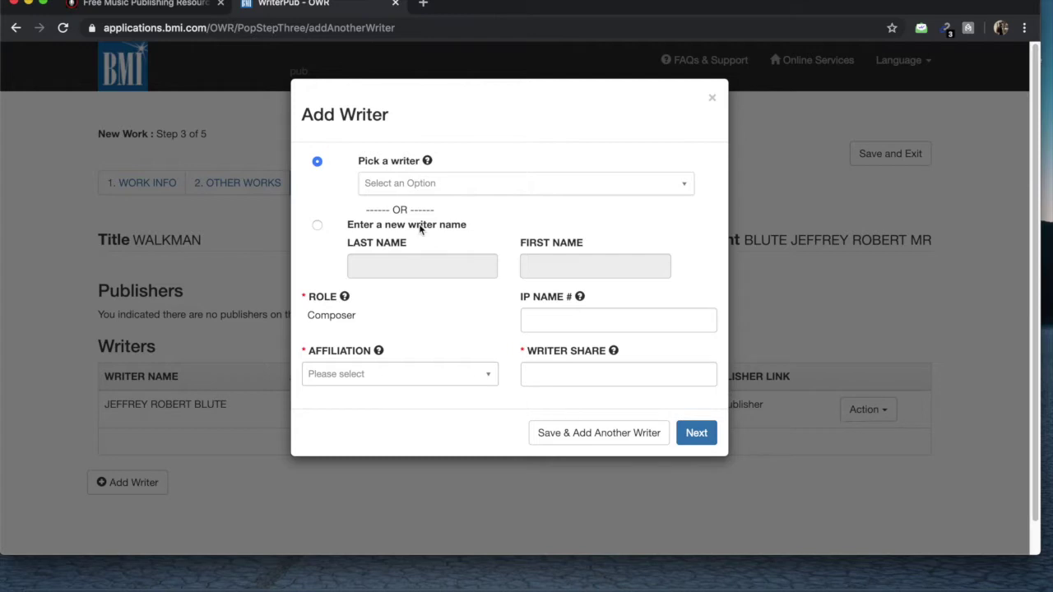
- Add the second listed existing writer as a composer with a writer share of 100
{"action": "left_click", "coordinate": [444, 195]}
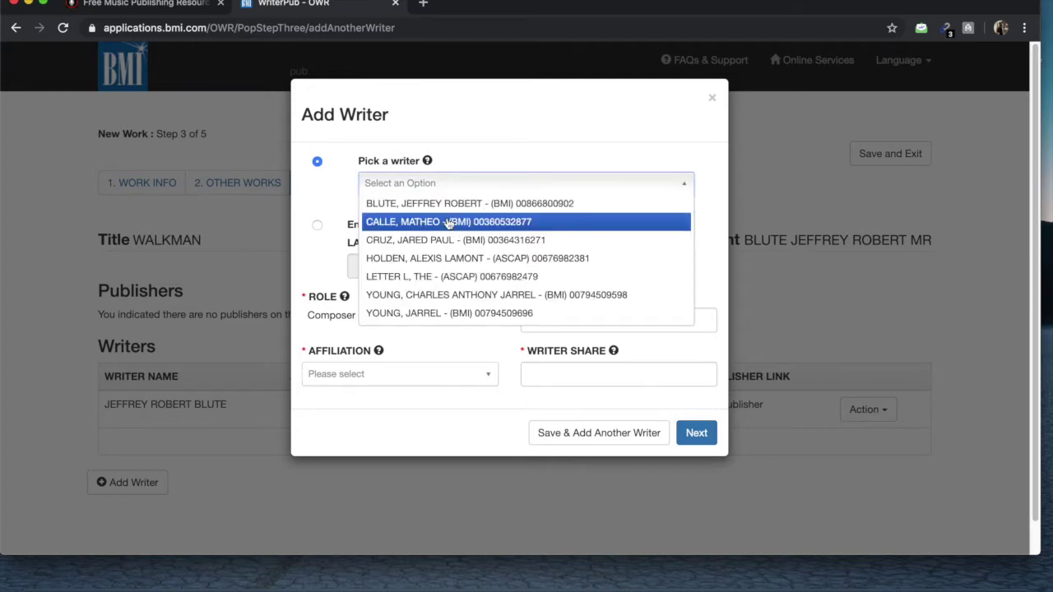
{"action": "left_click", "coordinate": [448, 223]}
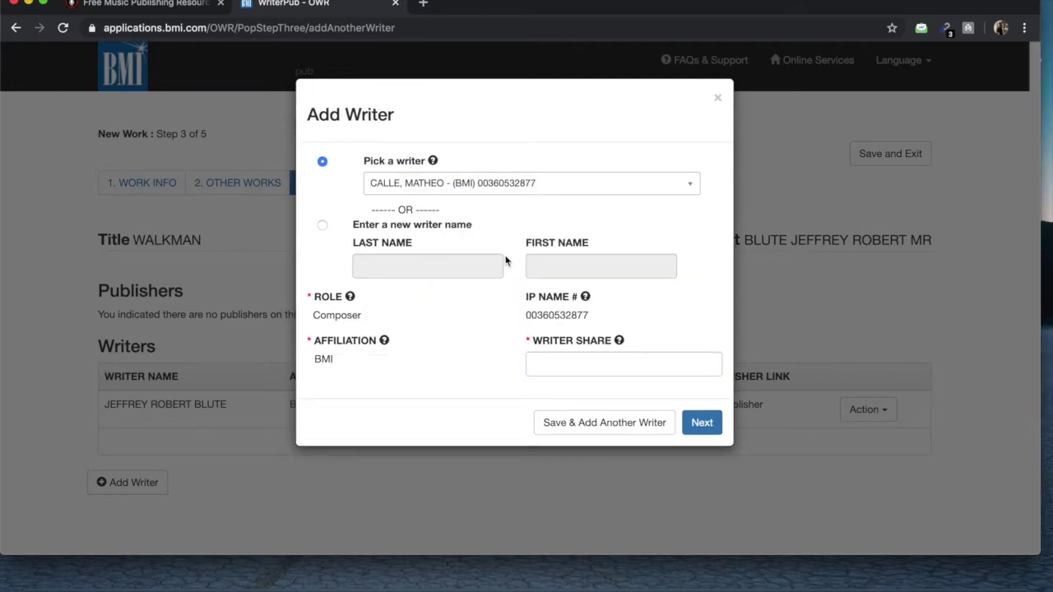
{"action": "left_click", "coordinate": [606, 367]}
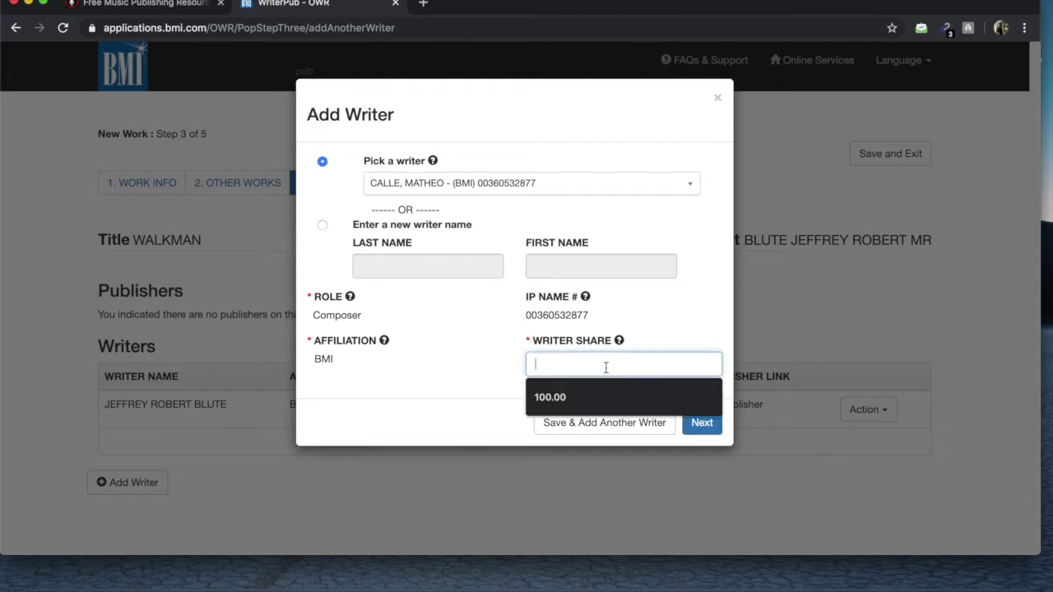
{"action": "type", "text": "100"}
{"action": "left_click", "coordinate": [544, 399]}
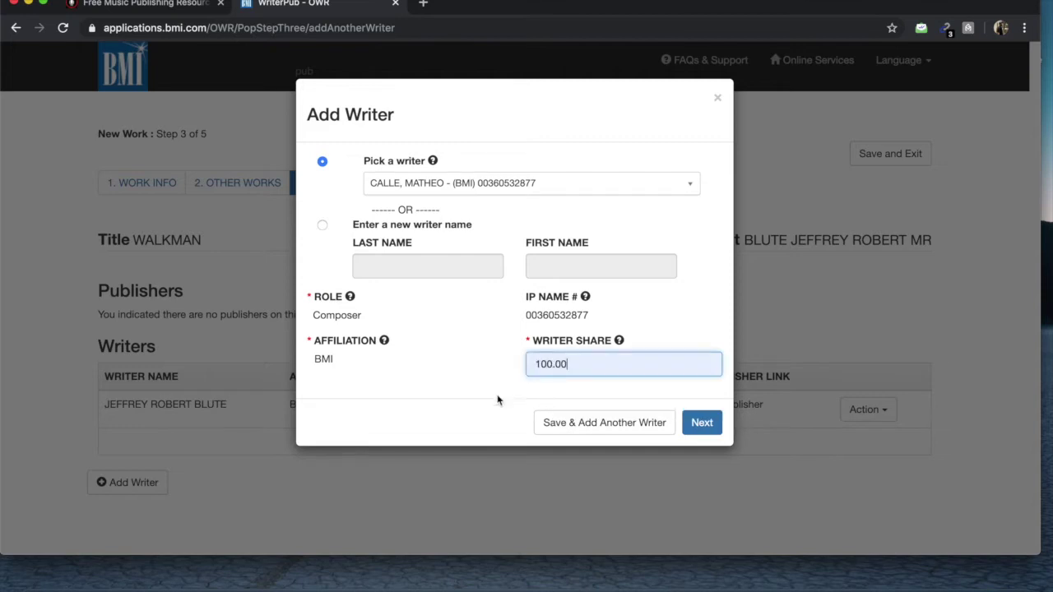
{"action": "left_click", "coordinate": [706, 425]}
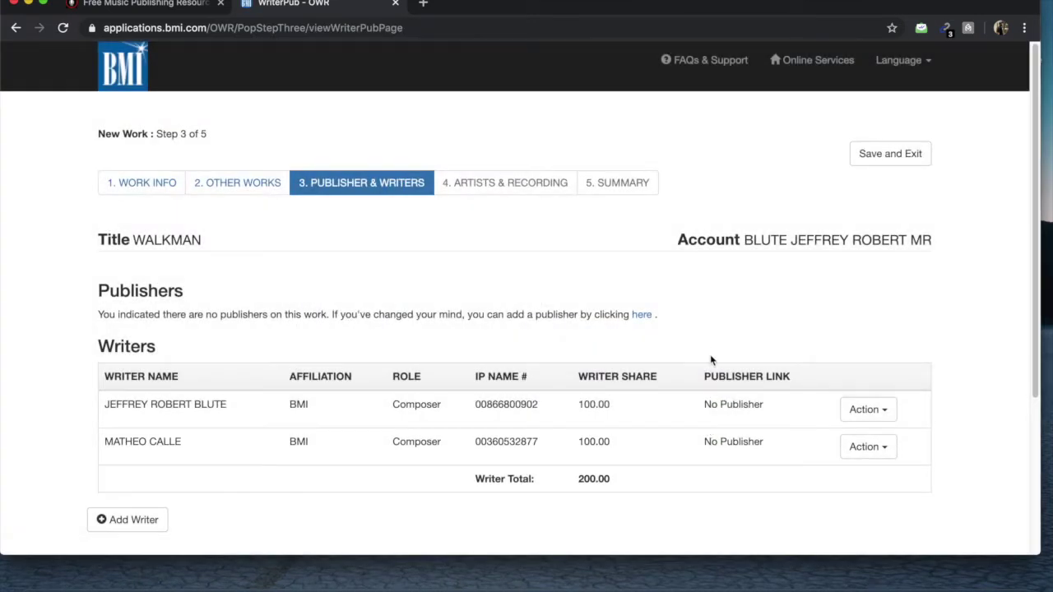
- Continue past the writers and declare no artists, existing recordings, and no creation for Film, TV, Theater, or Music Library
{"action": "scroll", "coordinate": [714, 345], "scroll_direction": "down", "scroll_amount": 3}
{"action": "scroll", "coordinate": [714, 345], "scroll_direction": "down", "scroll_amount": 1}
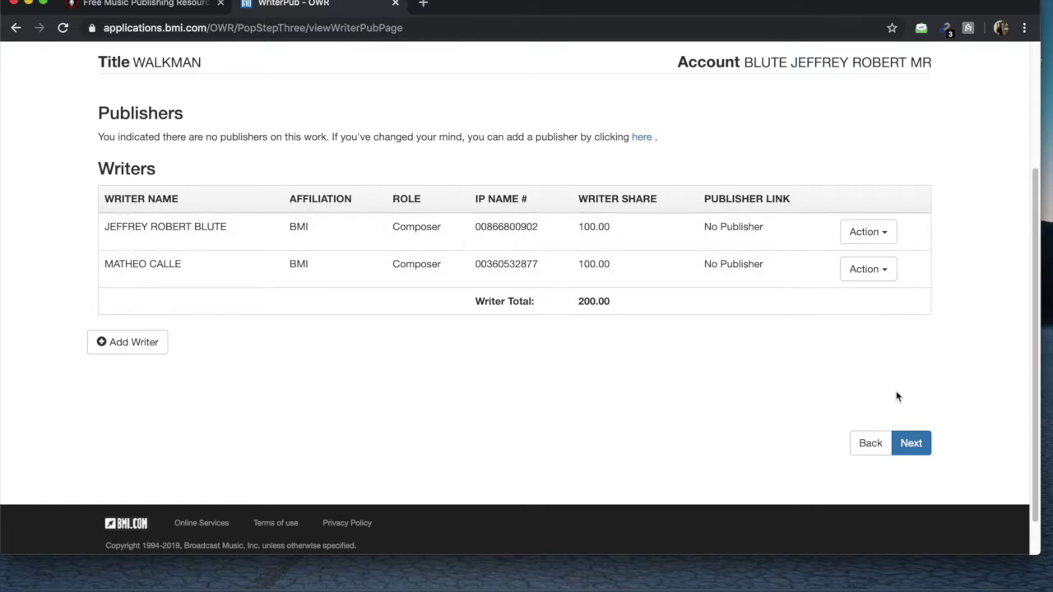
{"action": "left_click", "coordinate": [922, 453]}
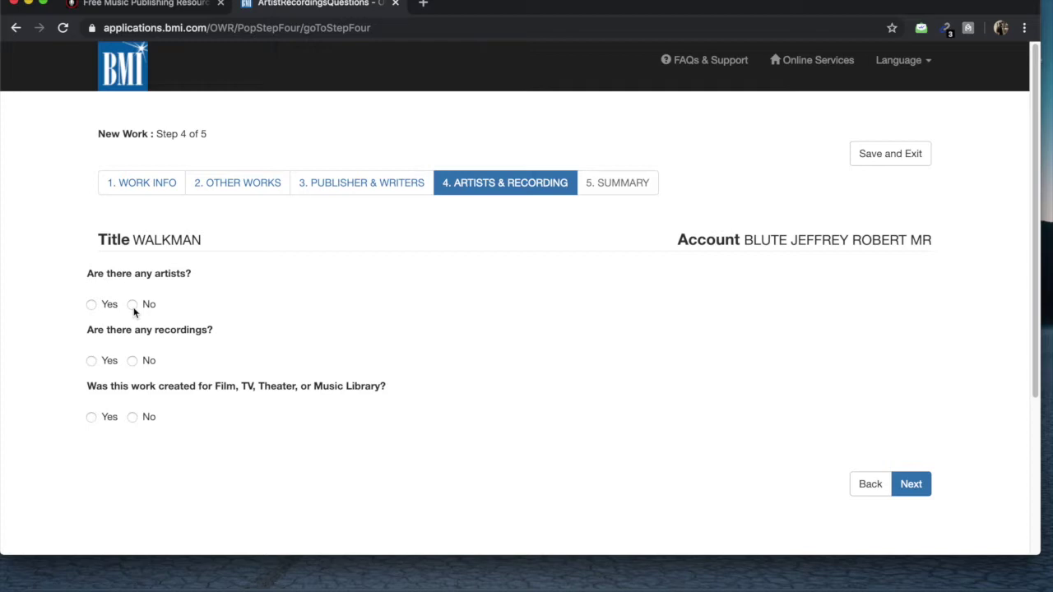
{"action": "left_click", "coordinate": [133, 304]}
{"action": "left_click", "coordinate": [92, 362]}
{"action": "left_click", "coordinate": [913, 485]}
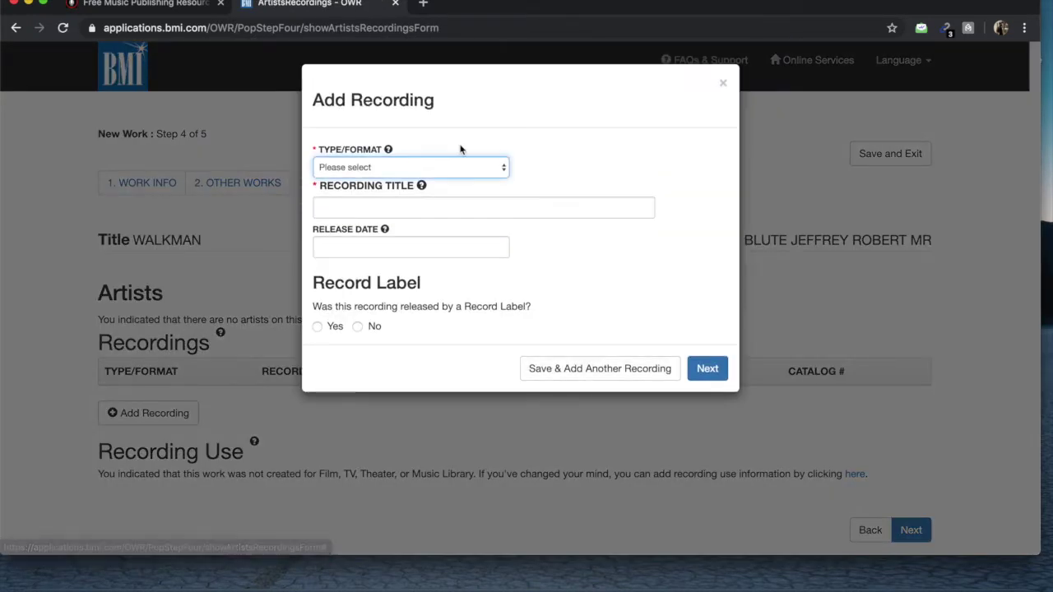
- Set the new recording's format to Single and its title to WALKMAN
{"action": "left_click", "coordinate": [466, 167]}
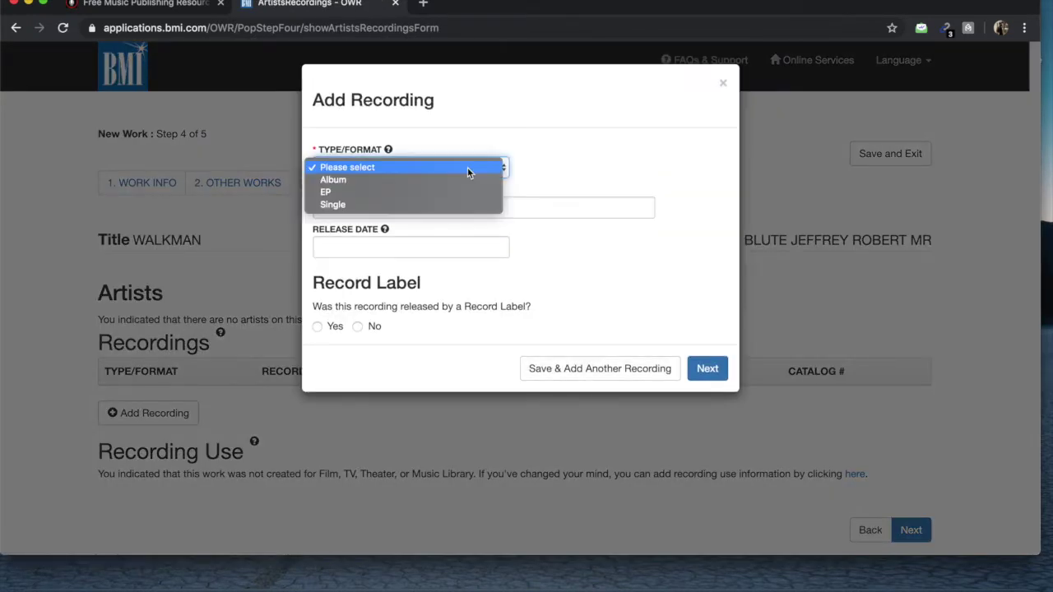
{"action": "left_click", "coordinate": [458, 203]}
{"action": "left_click", "coordinate": [456, 206]}
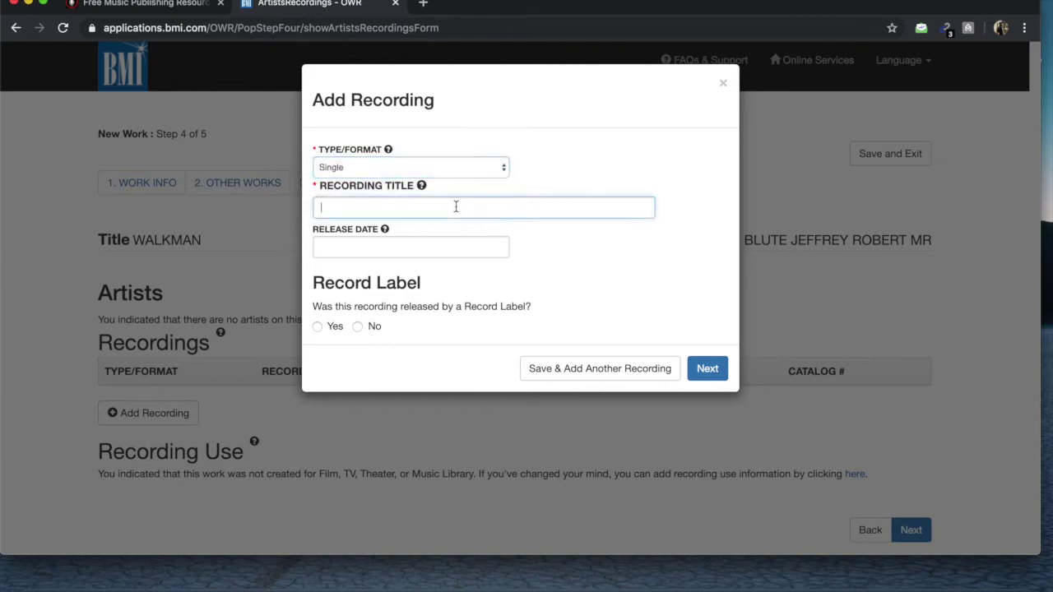
{"action": "type", "text": "WALKMAN"}
{"action": "mouse_move", "coordinate": [422, 190]}
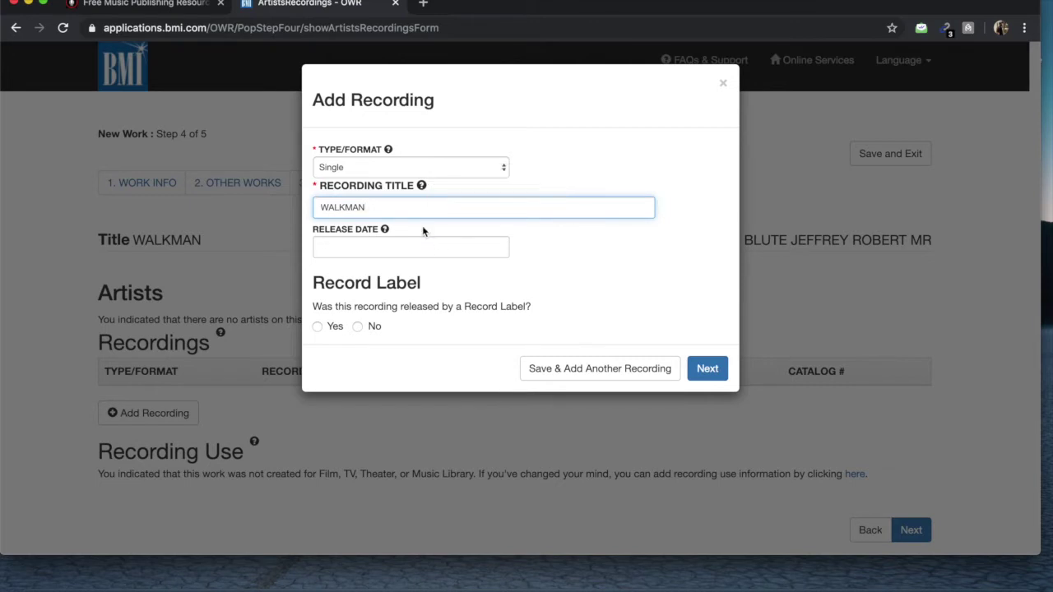
- Set the recording's release date to 10/29/2019, answer No to the record label question, and save the recording
{"action": "left_click", "coordinate": [381, 243]}
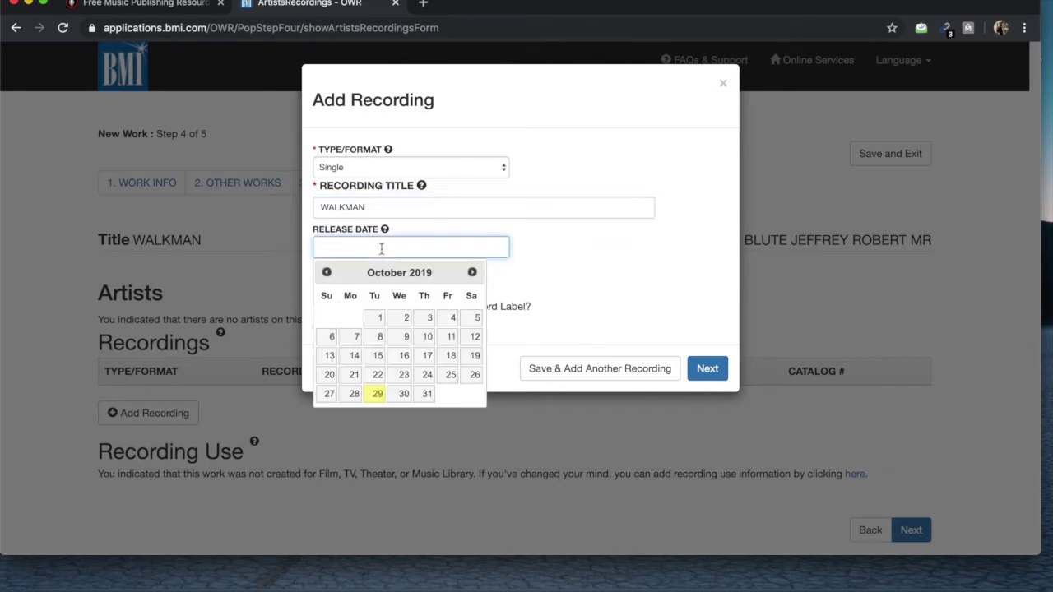
{"action": "left_click", "coordinate": [378, 393]}
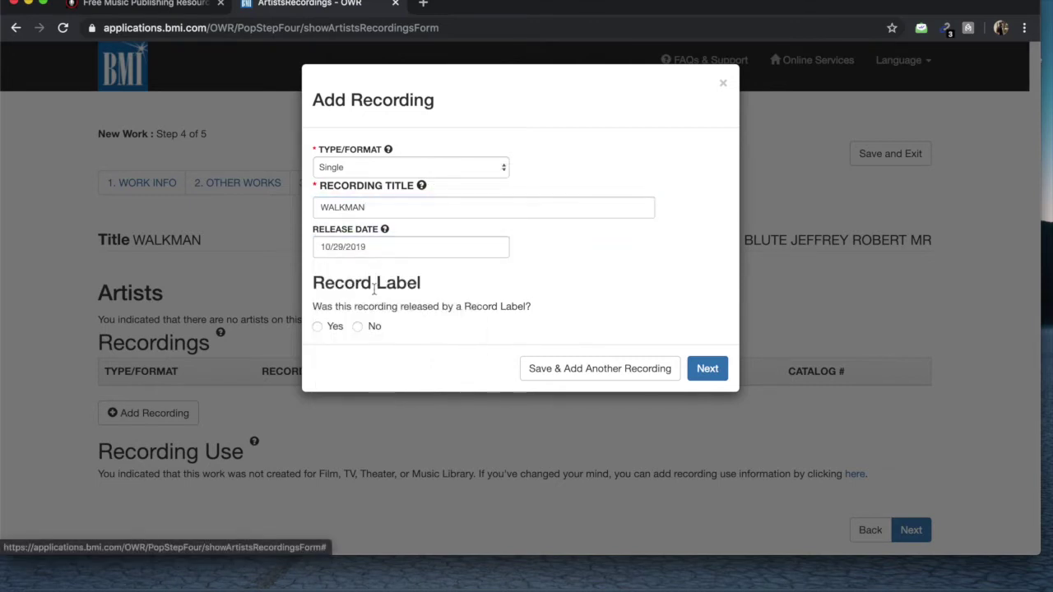
{"action": "left_click", "coordinate": [358, 327]}
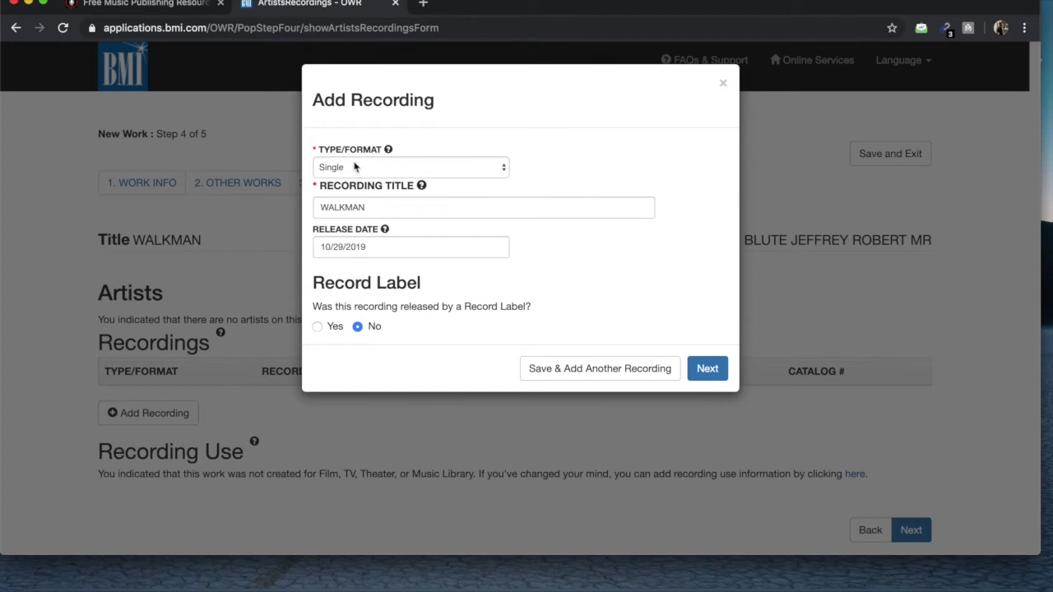
{"action": "left_click", "coordinate": [710, 371]}
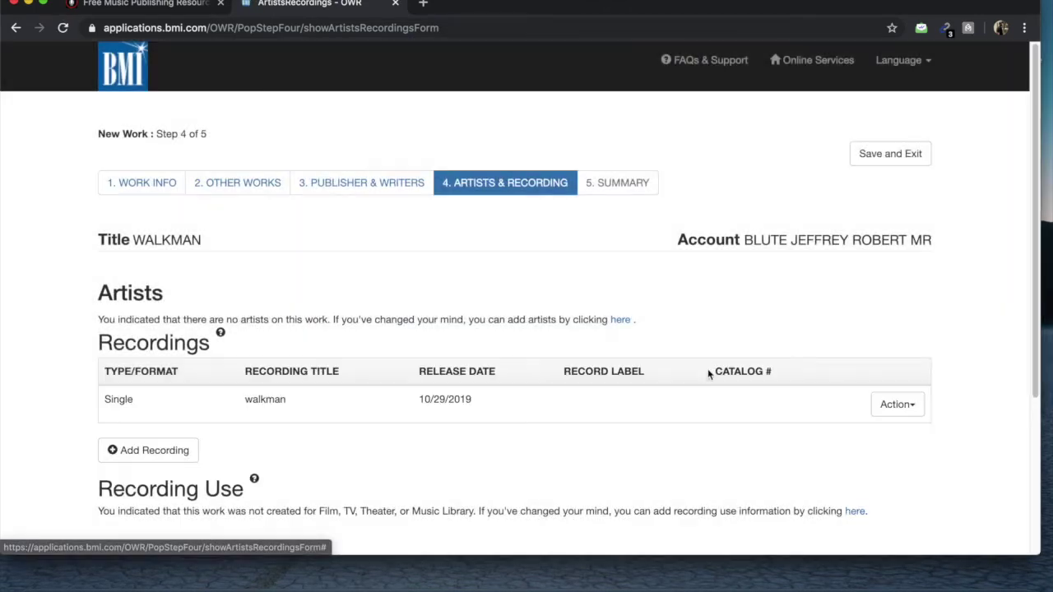
- Accept the artists and recordings information and proceed to the registration summary
{"action": "scroll", "coordinate": [560, 319], "scroll_direction": "down", "scroll_amount": 2}
{"action": "scroll", "coordinate": [560, 325], "scroll_direction": "down", "scroll_amount": 2}
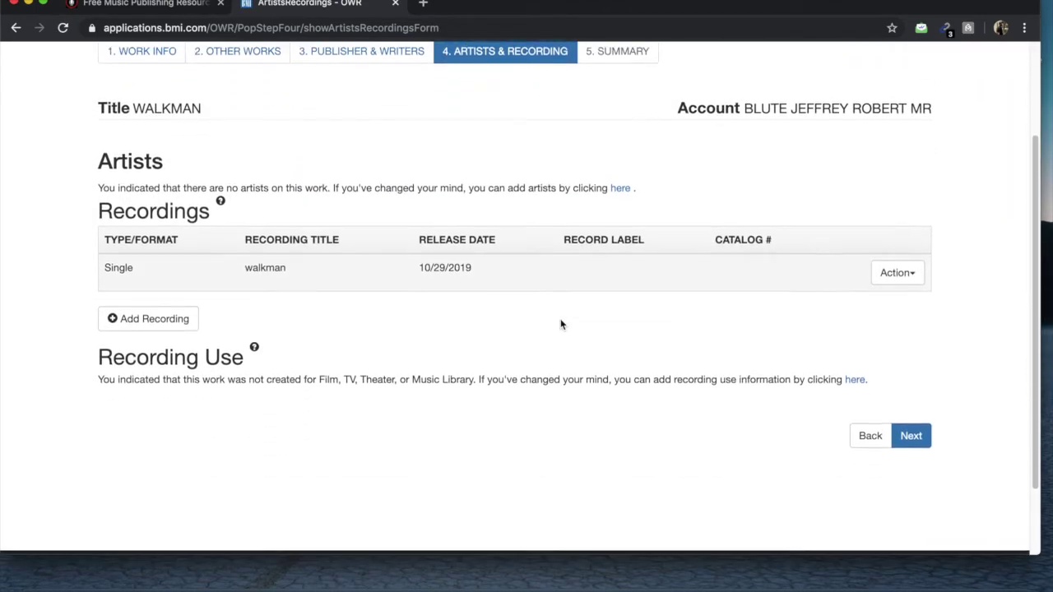
{"action": "scroll", "coordinate": [560, 324], "scroll_direction": "down", "scroll_amount": 1}
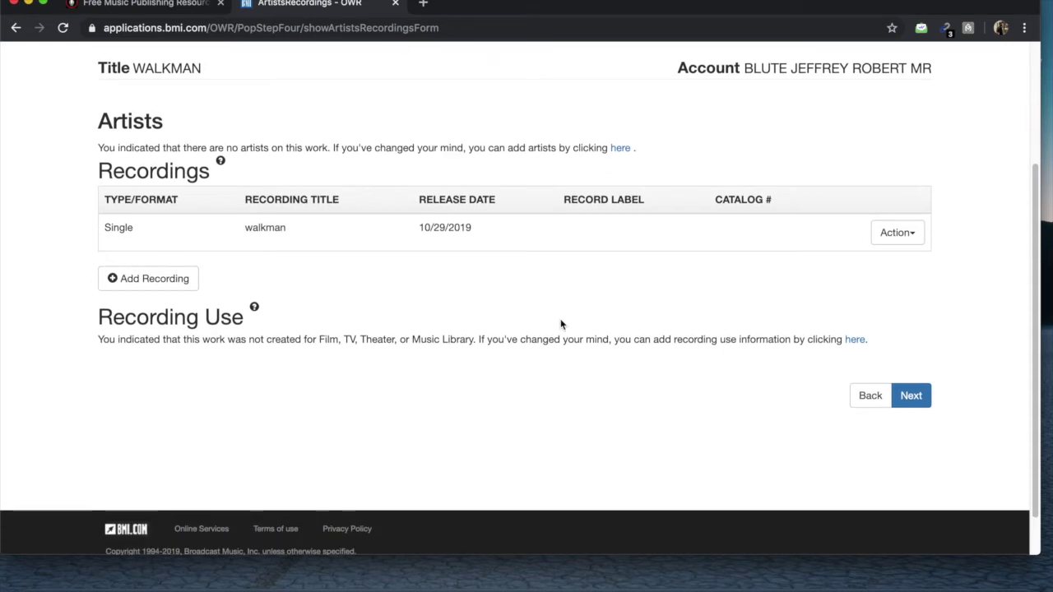
{"action": "left_click", "coordinate": [911, 394]}
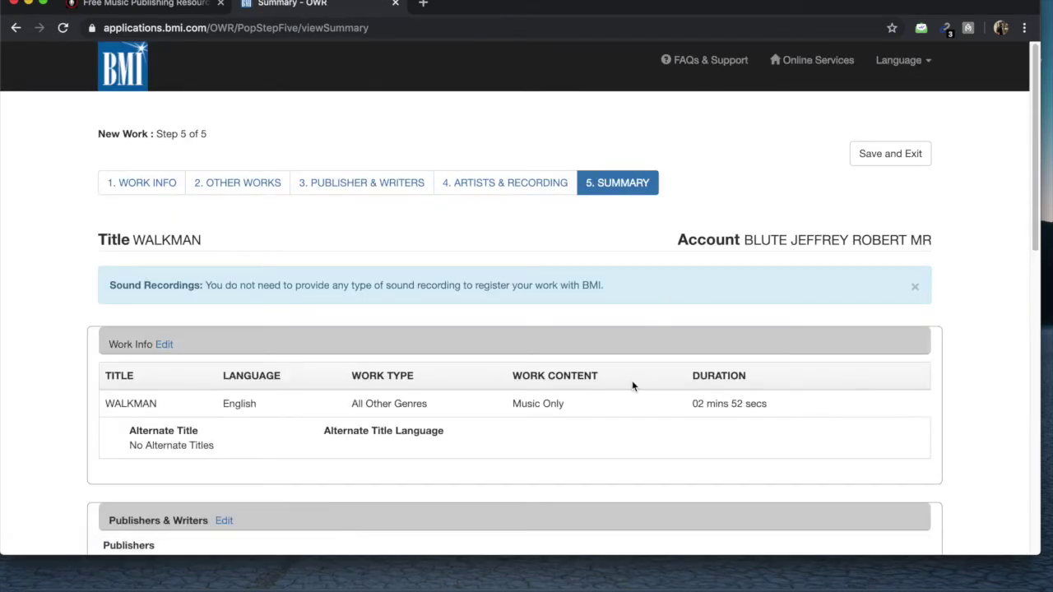
- Review the registration summary, covering the work info, publishers and writers, recordings and additional information sections
{"action": "scroll", "coordinate": [632, 381], "scroll_direction": "down", "scroll_amount": 5}
{"action": "scroll", "coordinate": [632, 385], "scroll_direction": "down", "scroll_amount": 12}
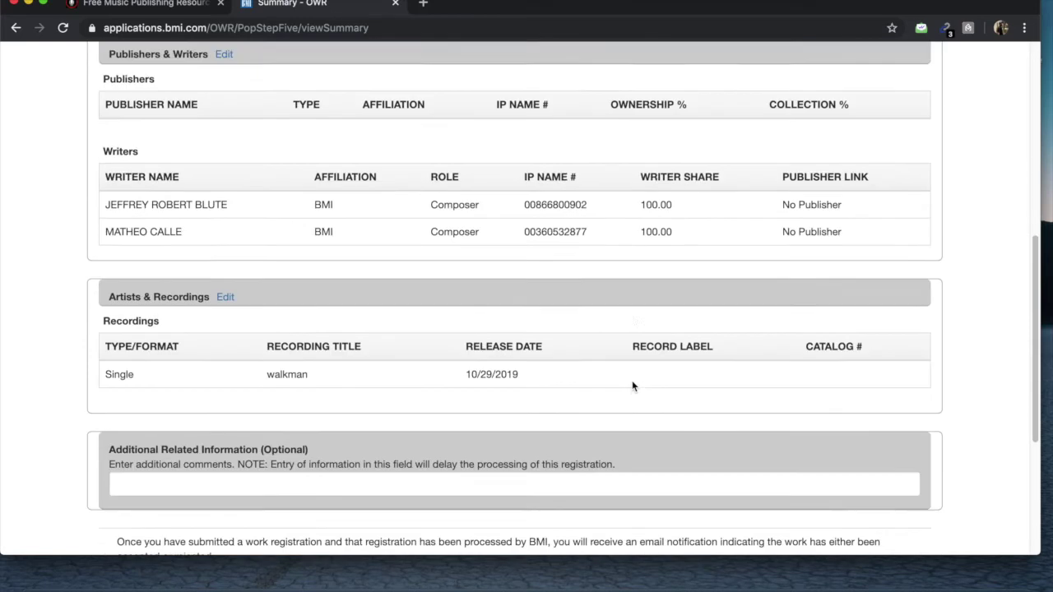
{"action": "scroll", "coordinate": [632, 385], "scroll_direction": "down", "scroll_amount": 2}
{"action": "scroll", "coordinate": [632, 385], "scroll_direction": "up", "scroll_amount": 20}
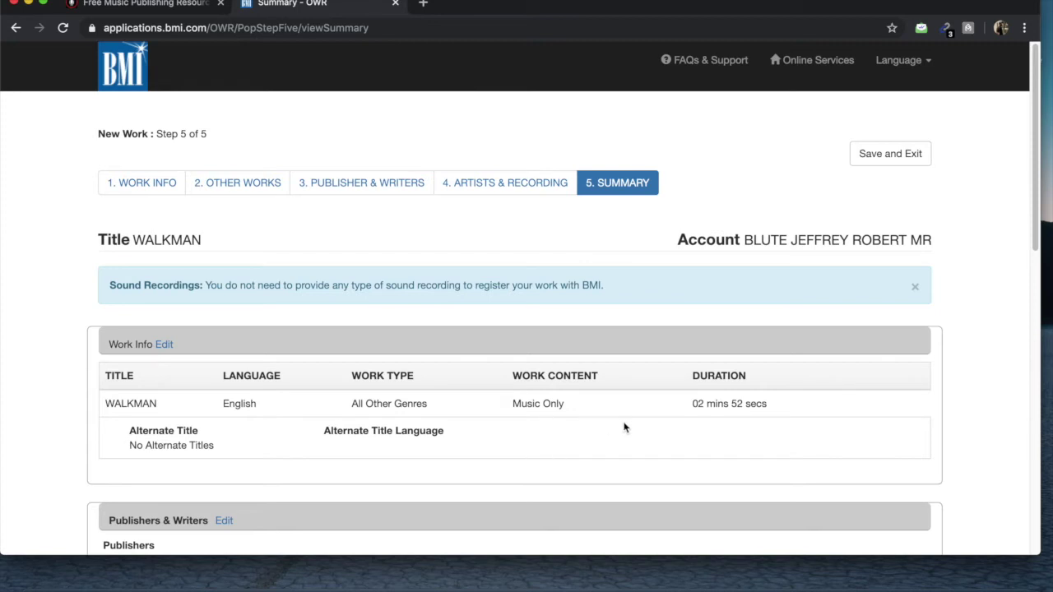
{"action": "scroll", "coordinate": [741, 424], "scroll_direction": "down", "scroll_amount": 2}
{"action": "scroll", "coordinate": [738, 420], "scroll_direction": "down", "scroll_amount": 5}
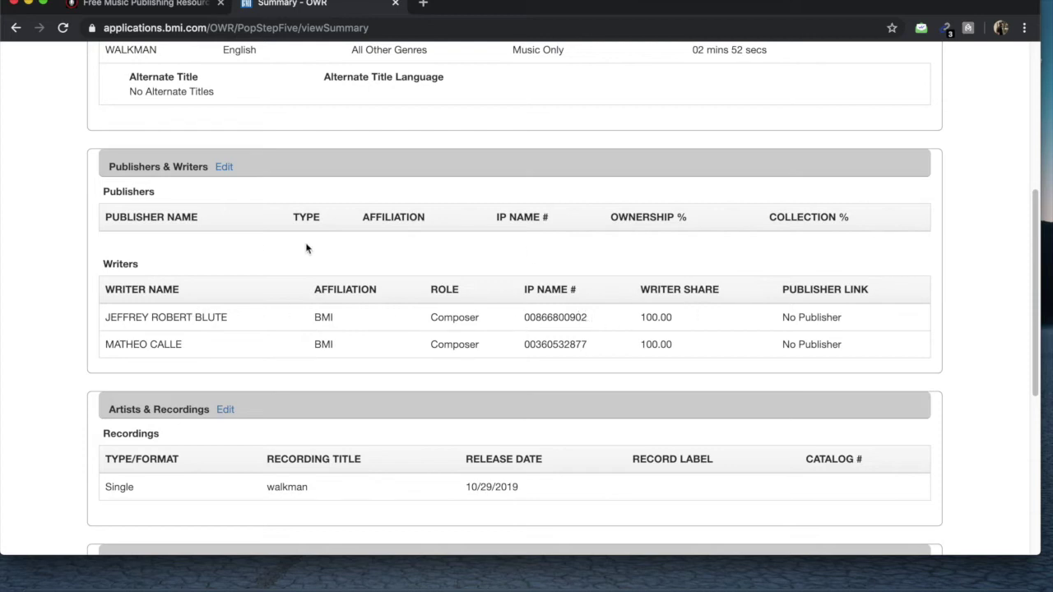
{"action": "scroll", "coordinate": [272, 444], "scroll_direction": "down", "scroll_amount": 3}
{"action": "scroll", "coordinate": [274, 445], "scroll_direction": "down", "scroll_amount": 1}
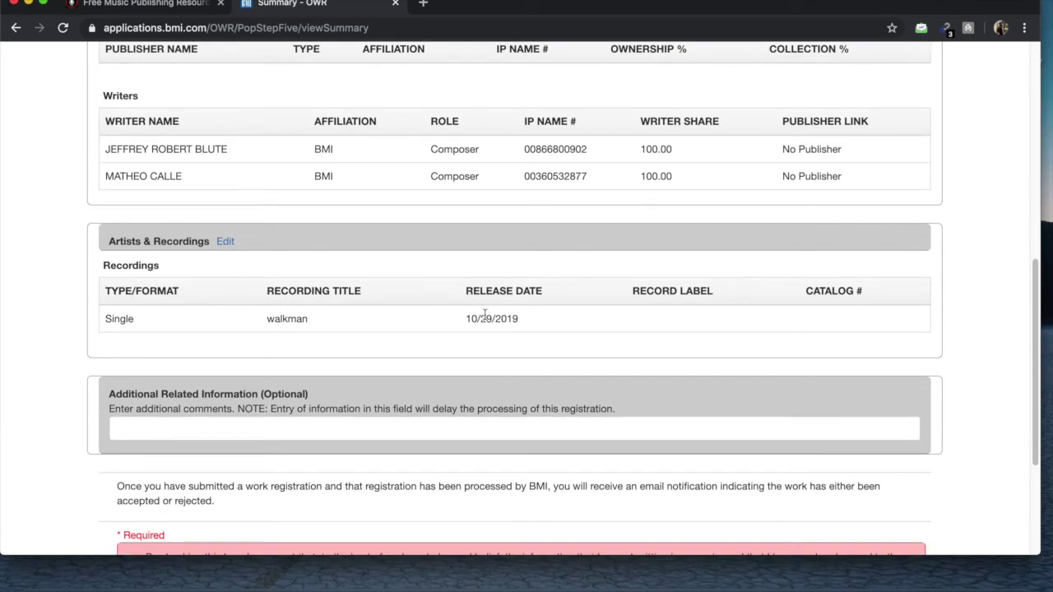
- Recheck the work details, writer shares and recording entry in the WALKMAN registration summary
{"action": "scroll", "coordinate": [485, 315], "scroll_direction": "up", "scroll_amount": 1}
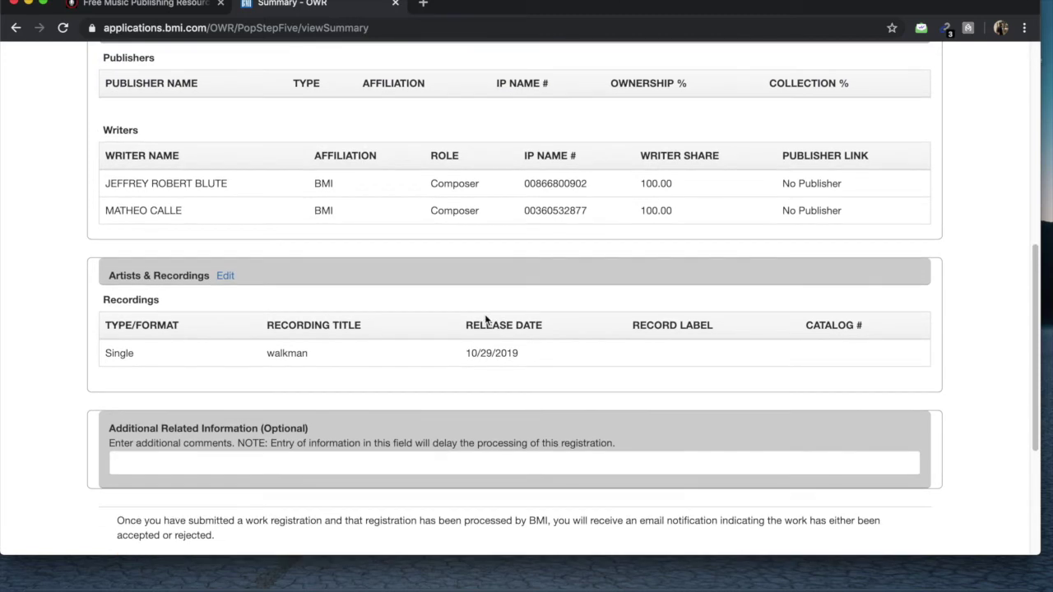
{"action": "scroll", "coordinate": [486, 320], "scroll_direction": "up", "scroll_amount": 1}
{"action": "scroll", "coordinate": [485, 320], "scroll_direction": "up", "scroll_amount": 3}
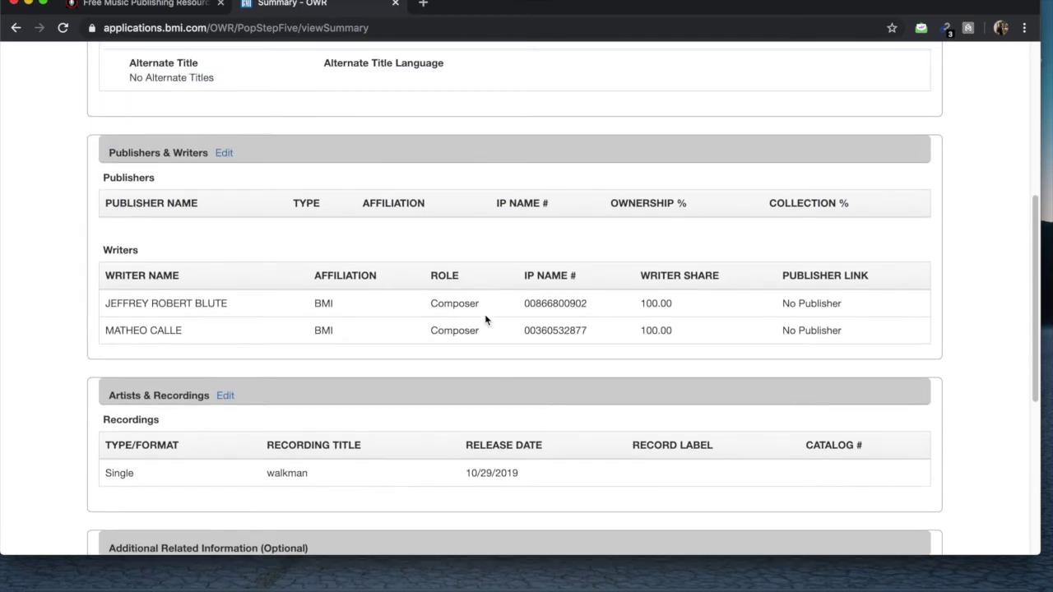
{"action": "scroll", "coordinate": [486, 320], "scroll_direction": "up", "scroll_amount": 1}
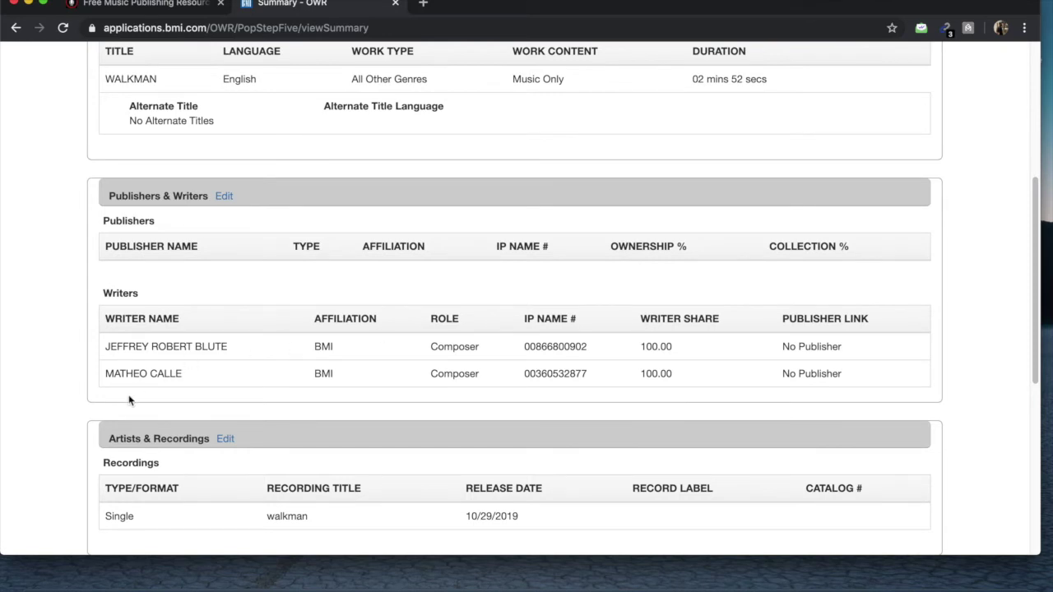
{"action": "scroll", "coordinate": [204, 445], "scroll_direction": "down", "scroll_amount": 3}
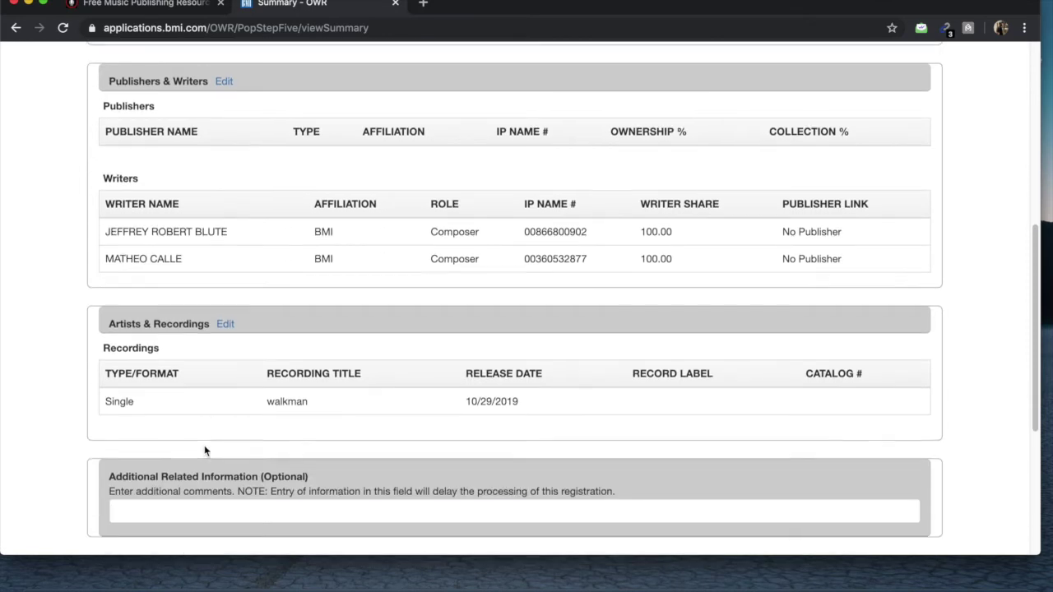
{"action": "scroll", "coordinate": [570, 385], "scroll_direction": "up", "scroll_amount": 4}
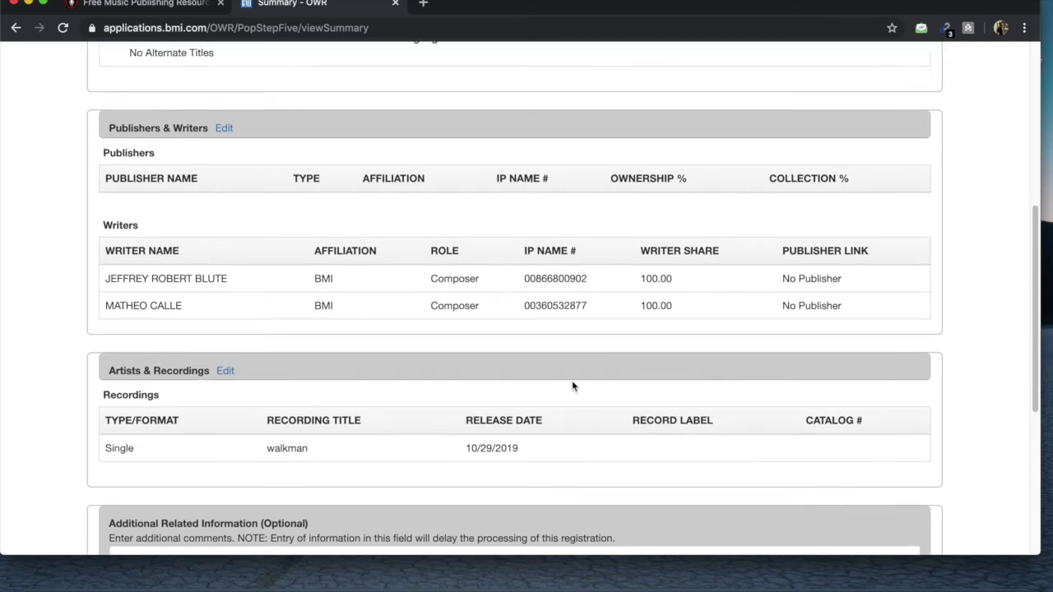
{"action": "scroll", "coordinate": [572, 380], "scroll_direction": "up", "scroll_amount": 5}
{"action": "scroll", "coordinate": [572, 380], "scroll_direction": "down", "scroll_amount": 15}
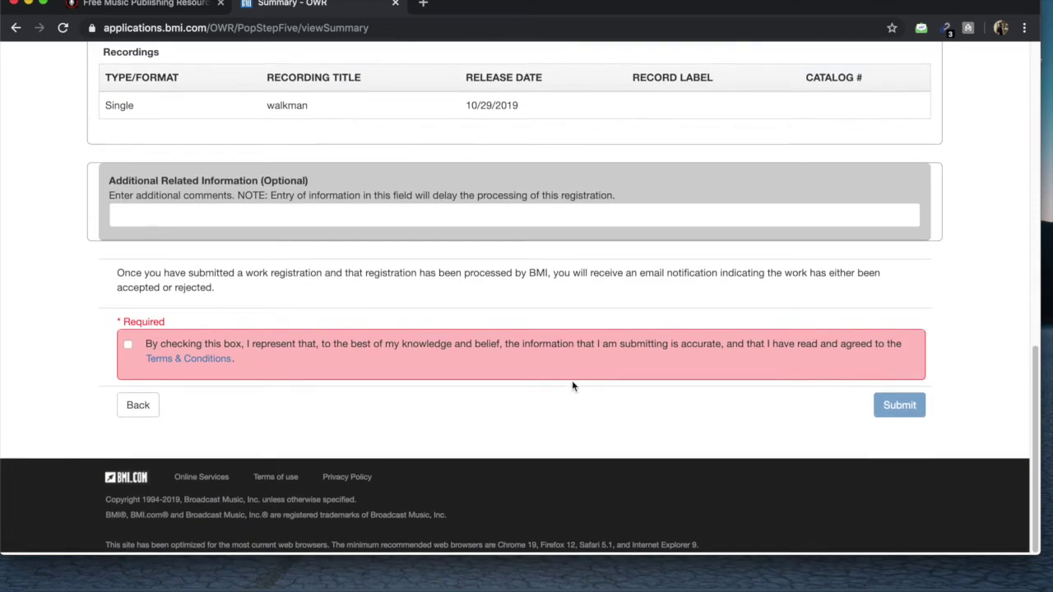
- Agree to the accuracy statement and Terms & Conditions, submit the WALKMAN registration, and return to the in-process works list
{"action": "left_click", "coordinate": [130, 348]}
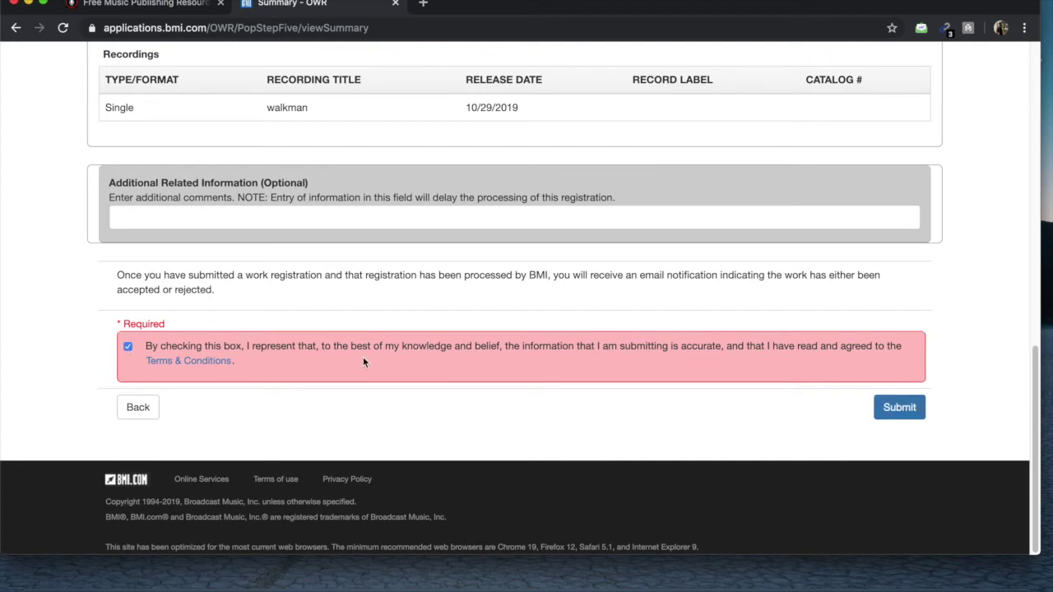
{"action": "left_click", "coordinate": [912, 414]}
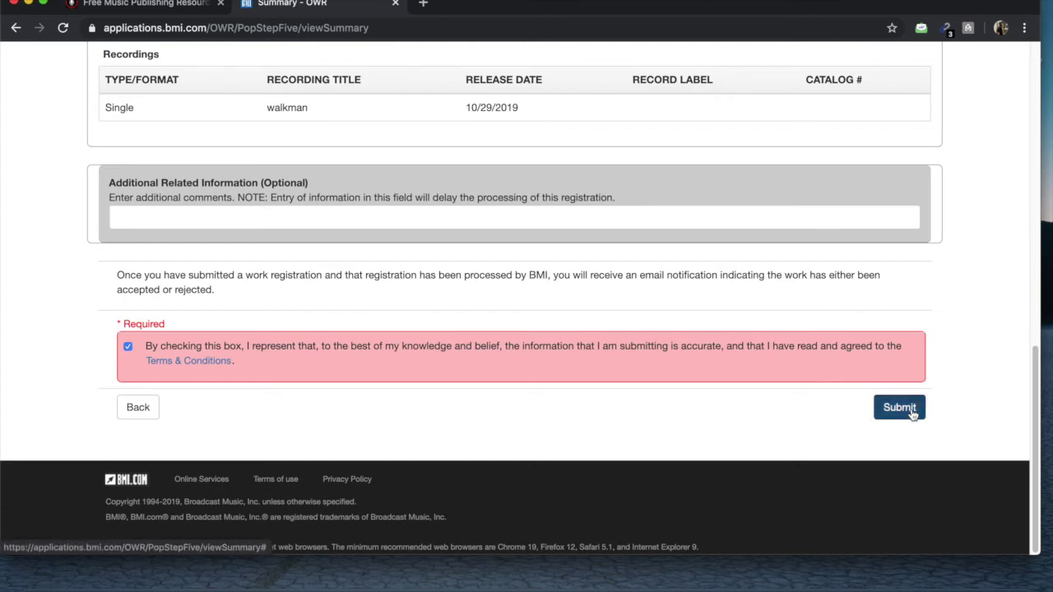
{"action": "left_click", "coordinate": [714, 208]}
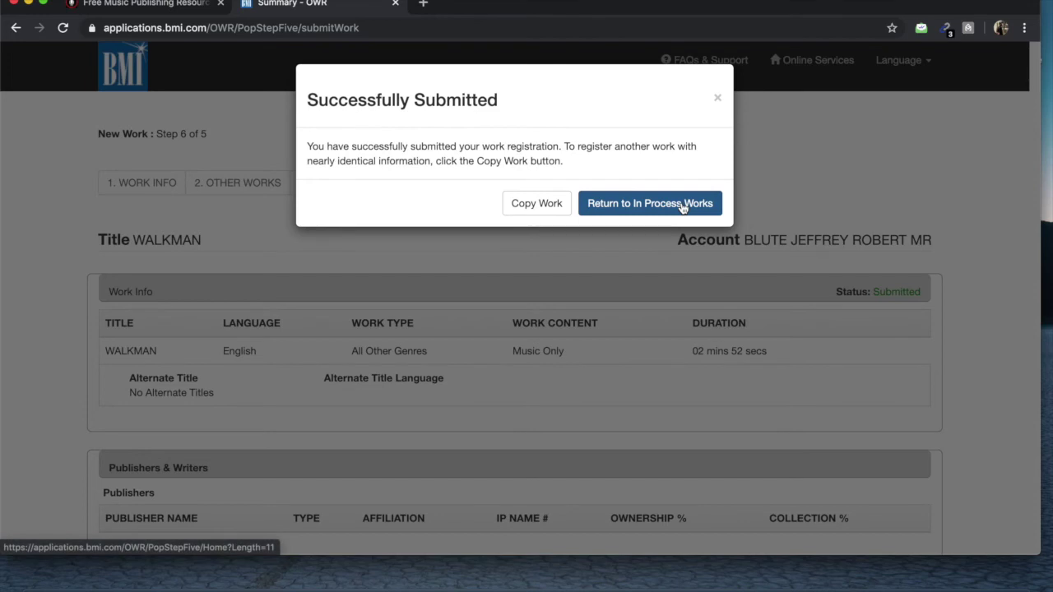
{"action": "left_click", "coordinate": [682, 206]}
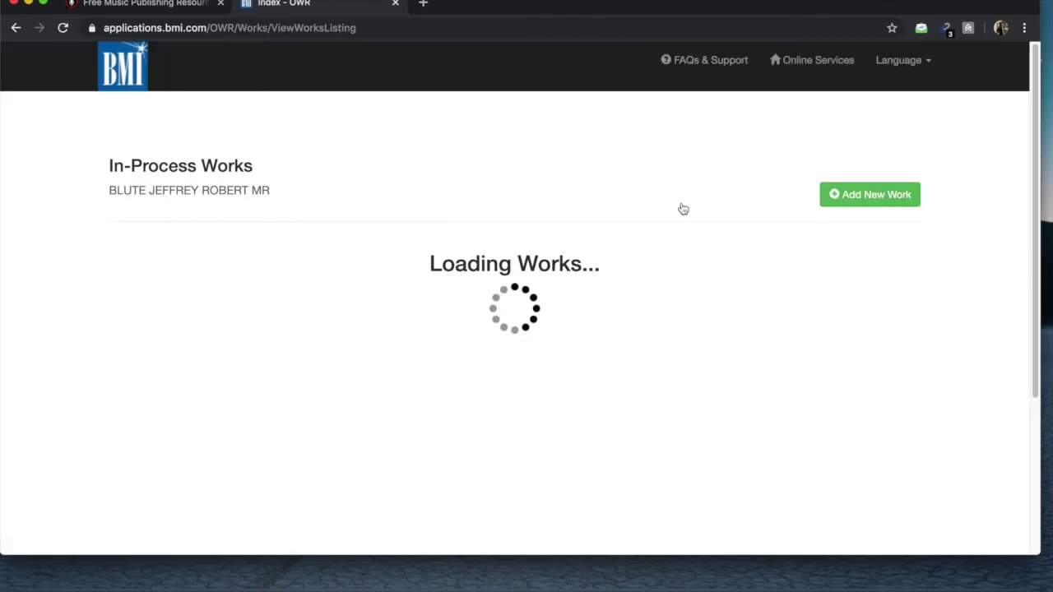